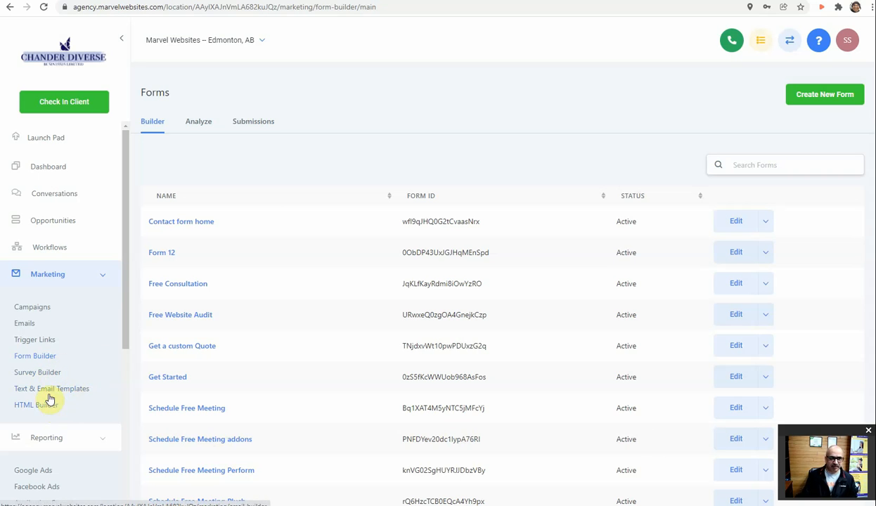
Open the Survey Builder, look through its analysis and submissions pages, and return to the survey list.
left_click(49, 373)
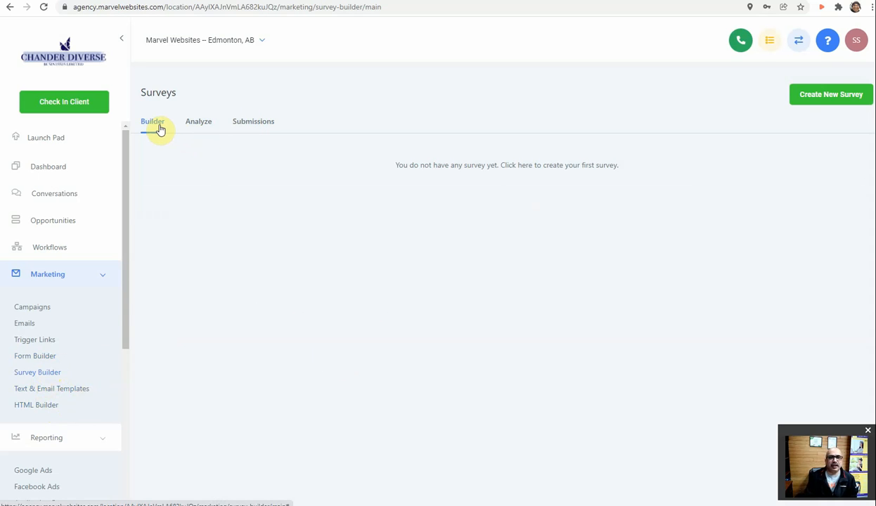
left_click(203, 124)
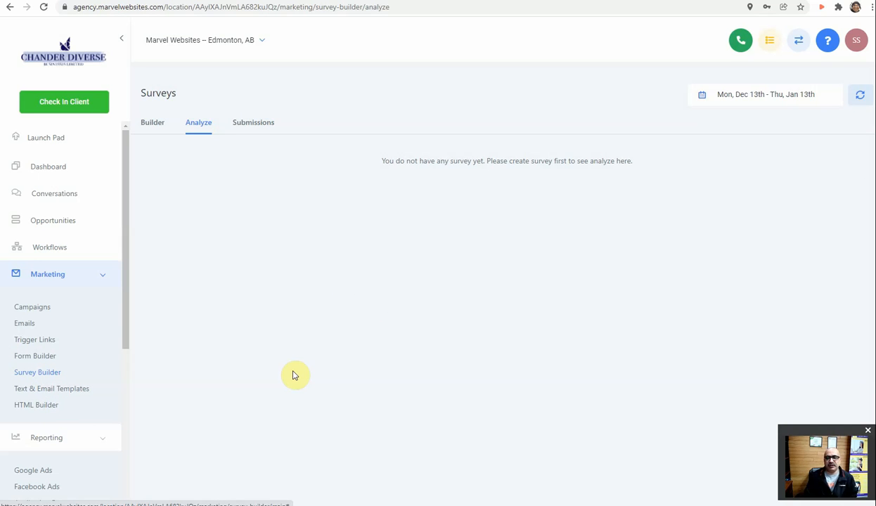
left_click(264, 127)
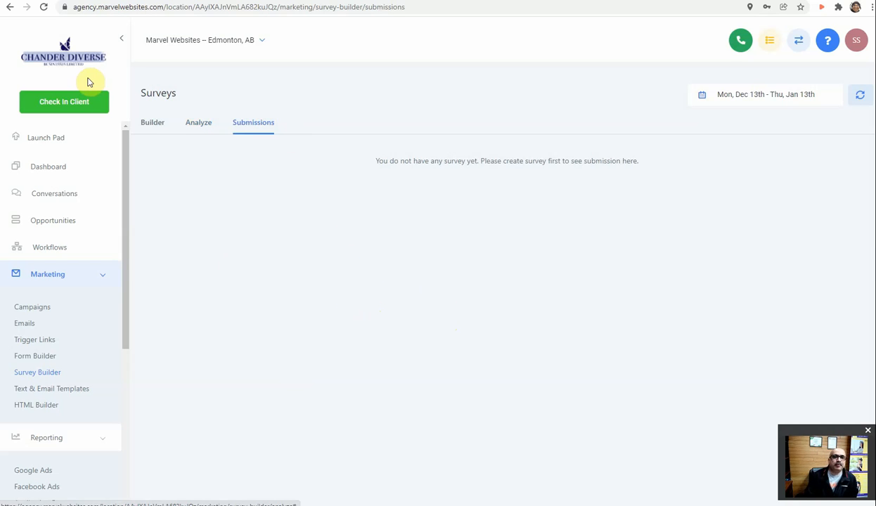
left_click(150, 124)
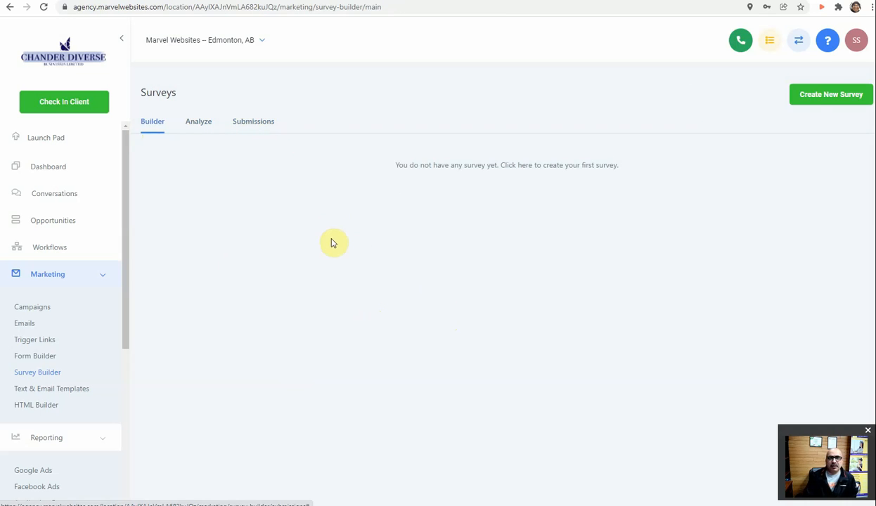
Create a new survey and add the Full Name, Phone, Email and Address fields to Slide 1.
left_click(817, 96)
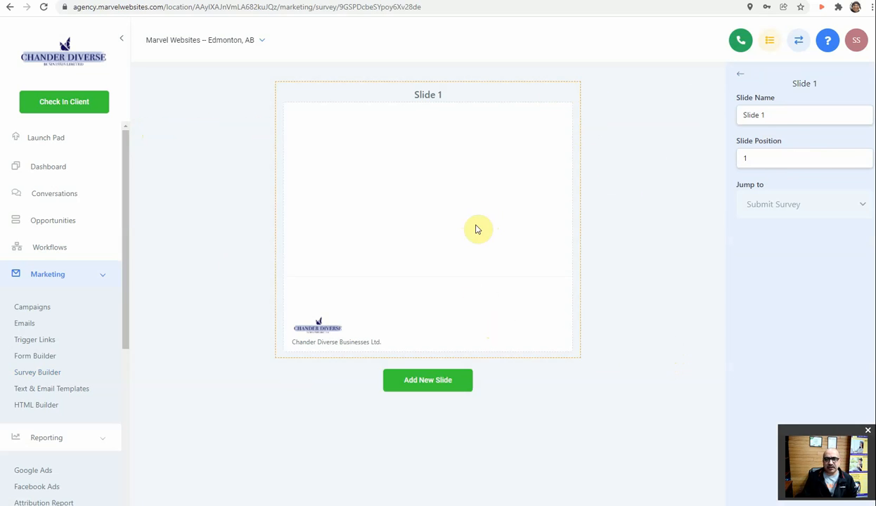
left_click(609, 180)
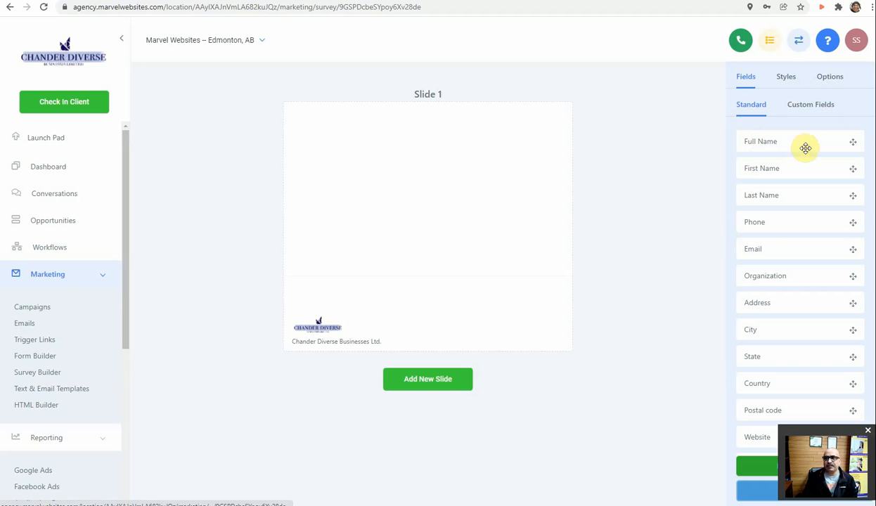
left_click_drag(749, 147, 476, 138)
left_click_drag(779, 225, 471, 198)
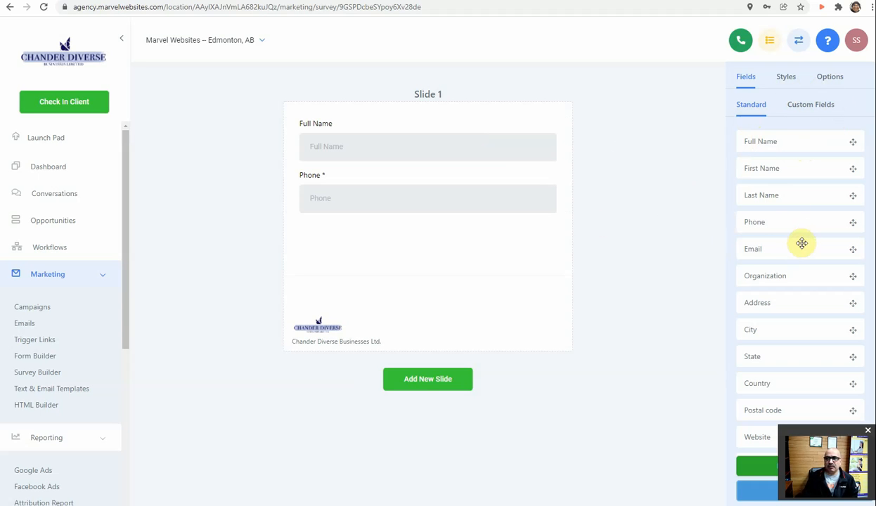
left_click_drag(799, 242, 547, 242)
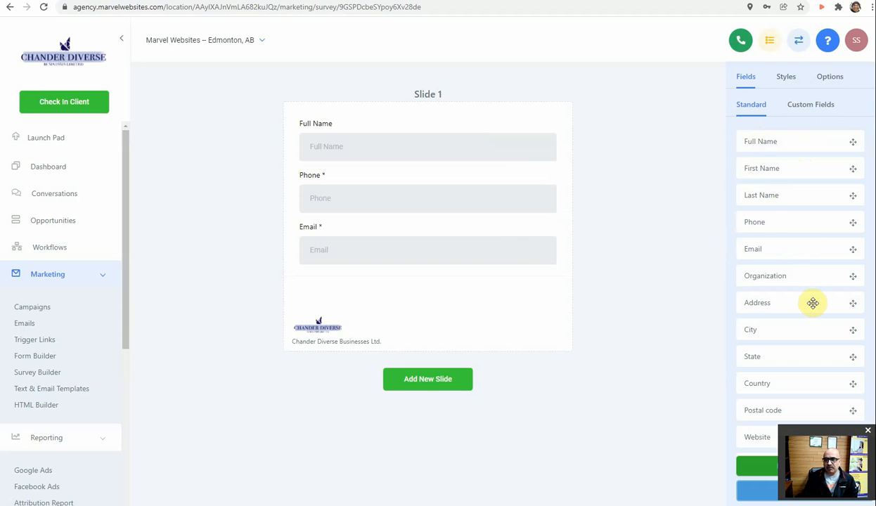
left_click_drag(812, 303, 540, 306)
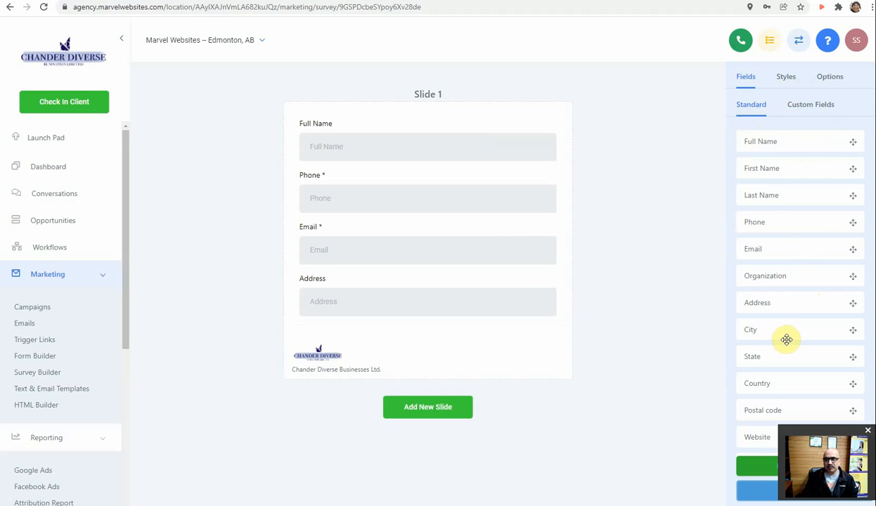
Add the Postal code and Date of birth fields below Address on Slide 1.
scroll(777, 337, "down", 3)
left_click_drag(787, 314, 506, 355)
scroll(803, 372, "down", 1)
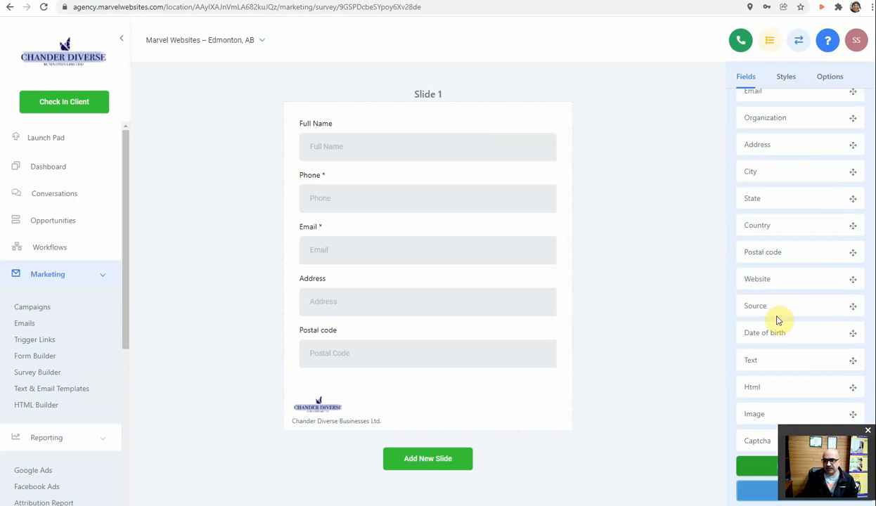
left_click_drag(781, 333, 492, 410)
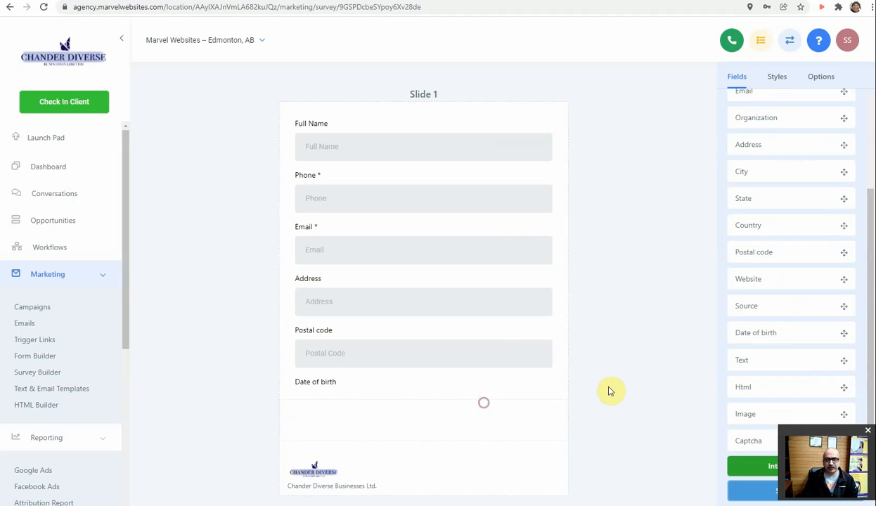
scroll(663, 404, "down", 1)
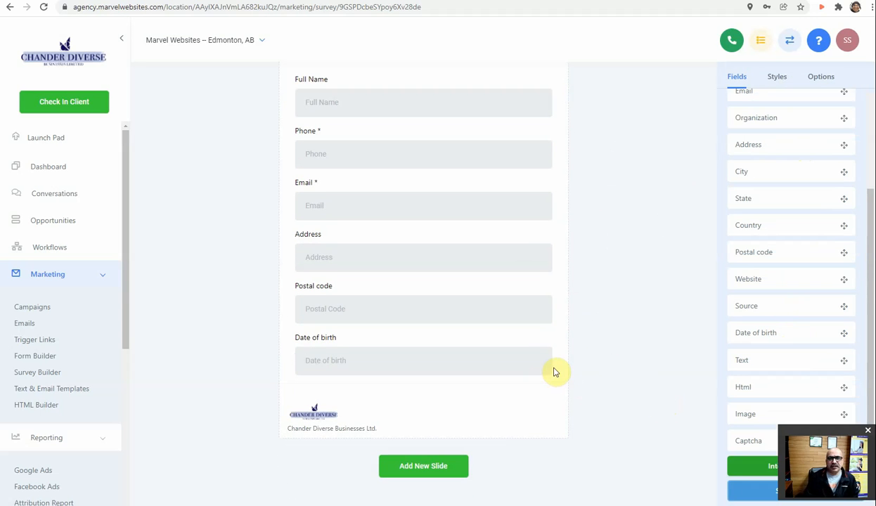
scroll(596, 358, "up", 1)
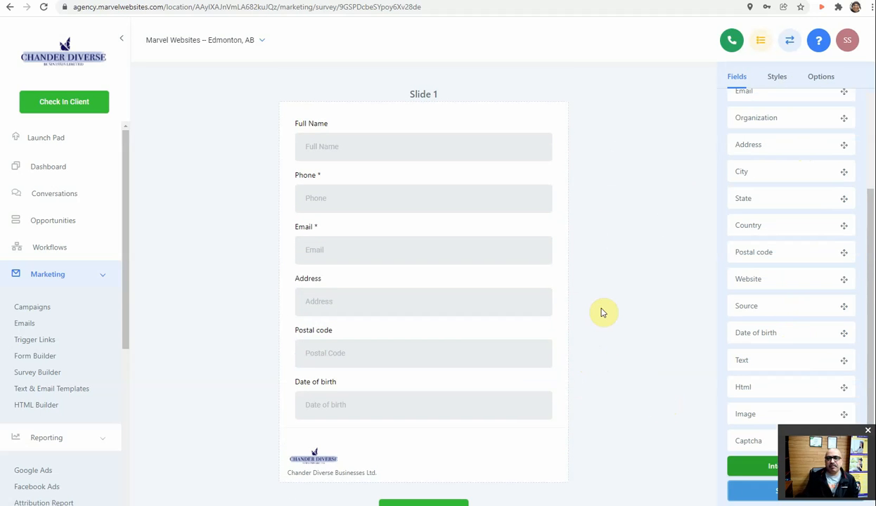
Try the hidden option on the Full Name field, leave it off, and make the field required.
left_click(515, 152)
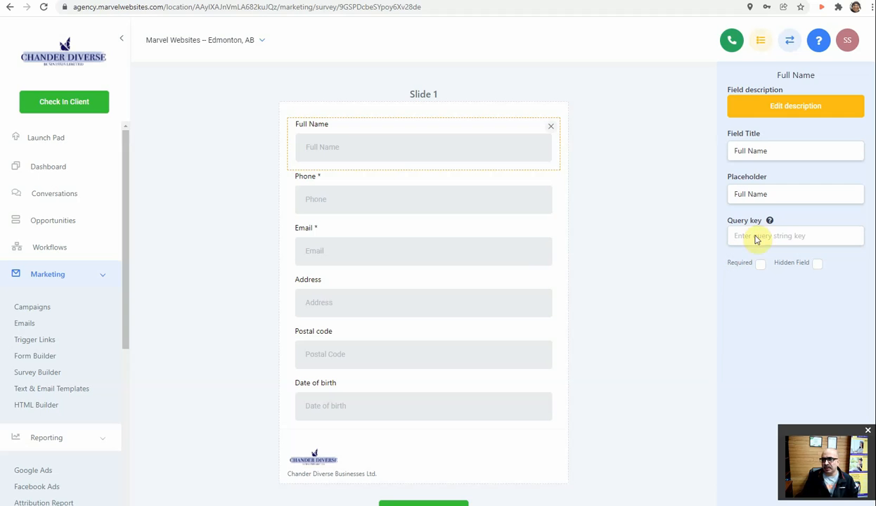
mouse_move(772, 221)
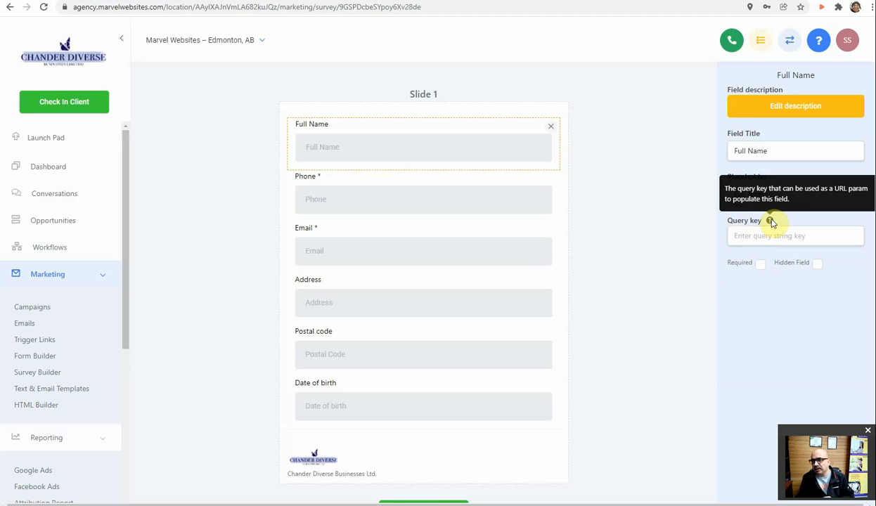
left_click(761, 265)
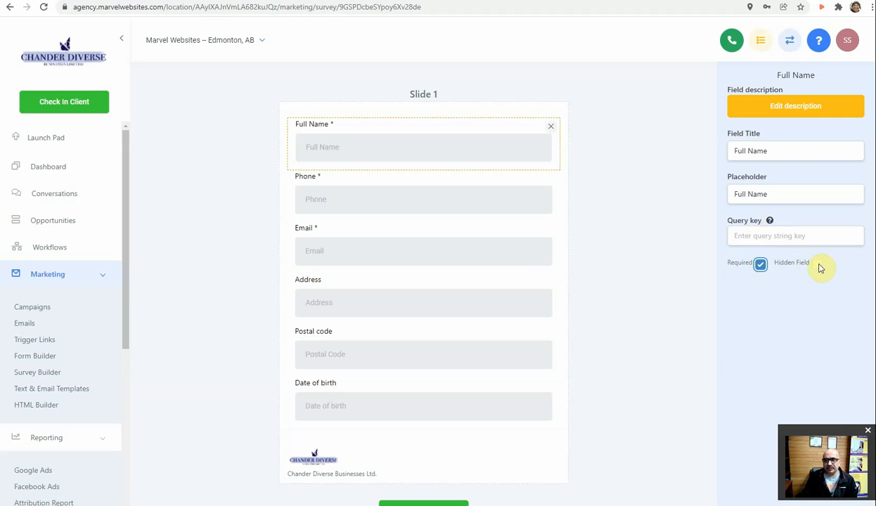
left_click(762, 265)
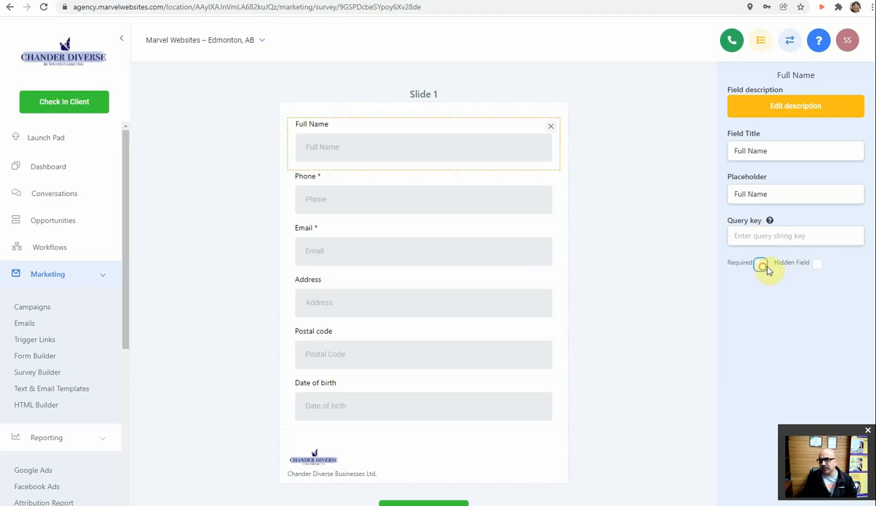
left_click(818, 267)
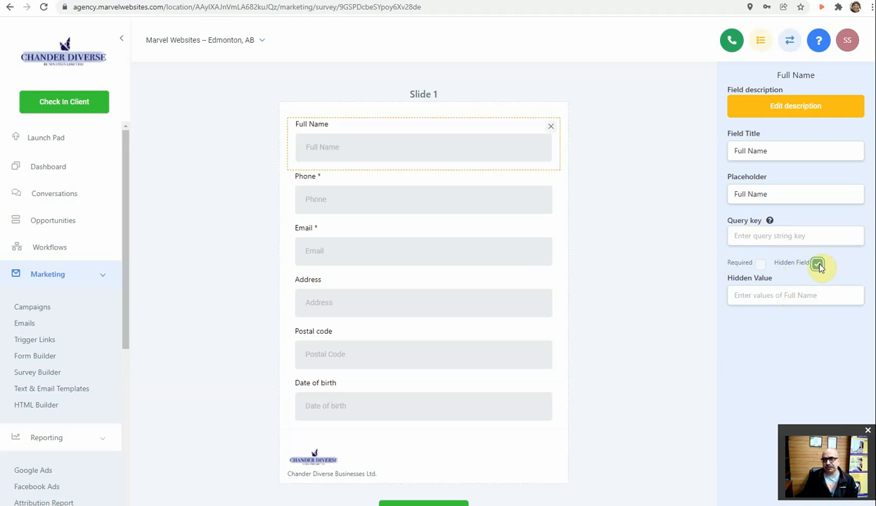
left_click(818, 266)
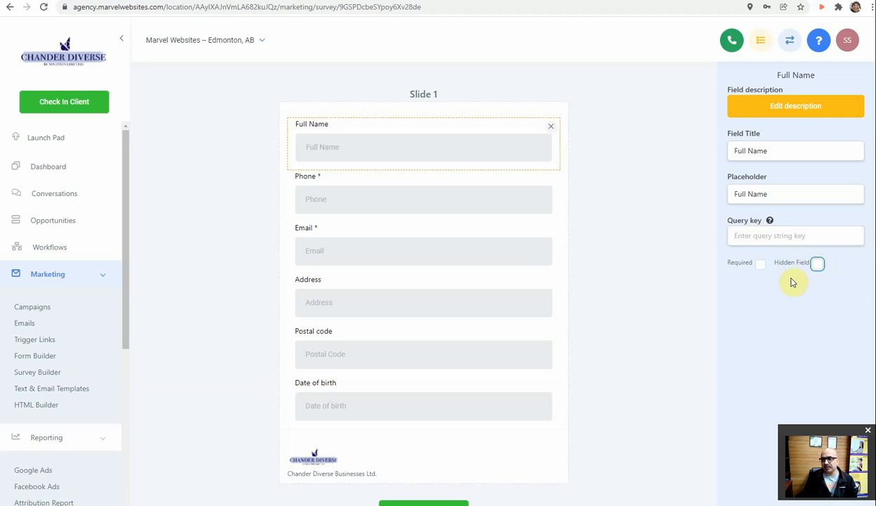
left_click(761, 265)
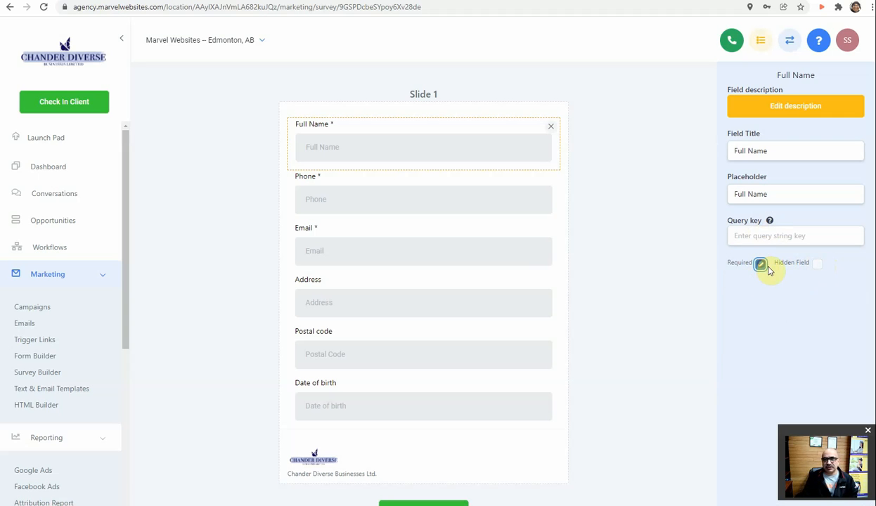
Check the Email field's settings and return to the list of standard fields.
left_click(431, 248)
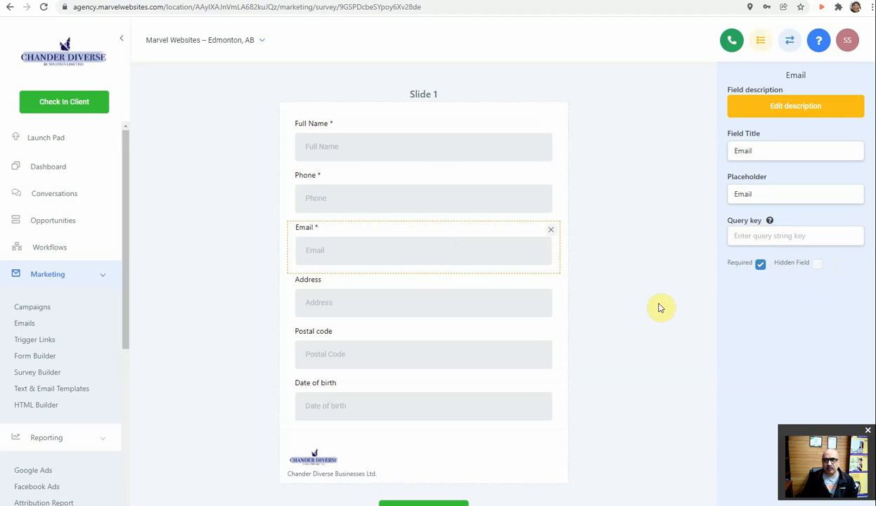
left_click(621, 225)
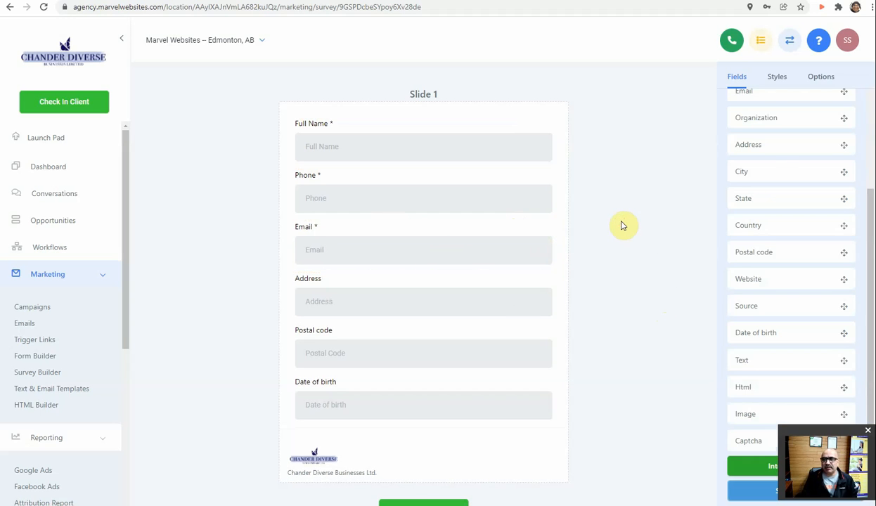
scroll(792, 263, "up", 3)
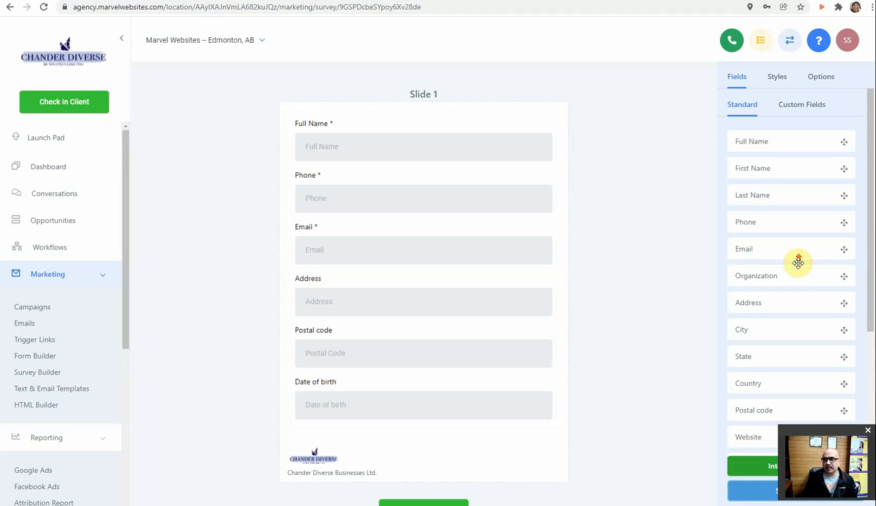
Set the survey's background colour to dark purple #402278.
left_click(778, 78)
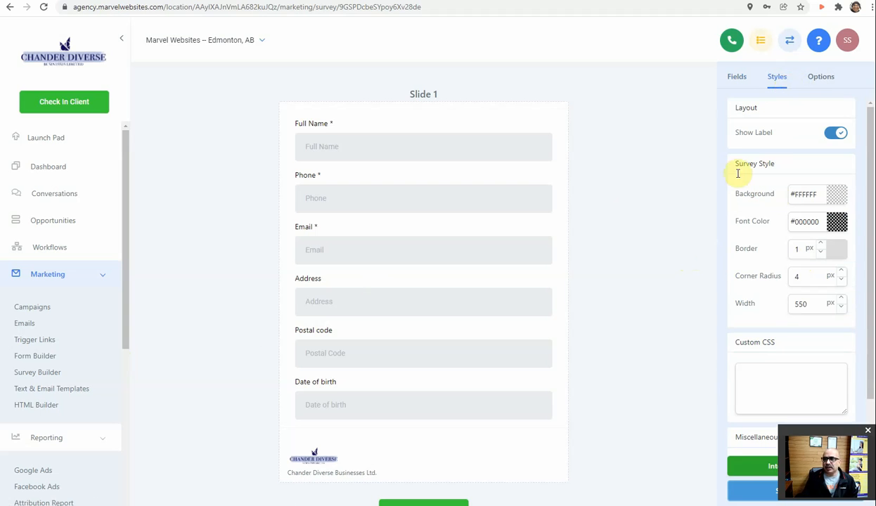
left_click(837, 195)
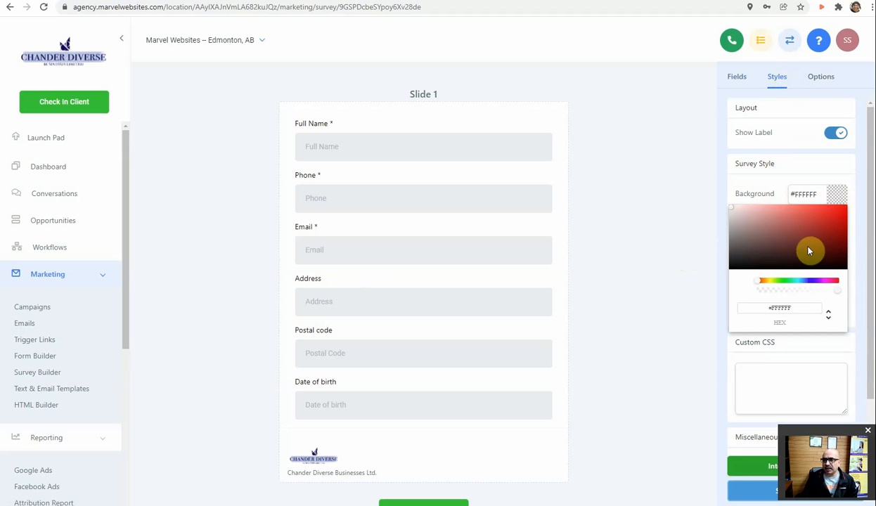
left_click(815, 281)
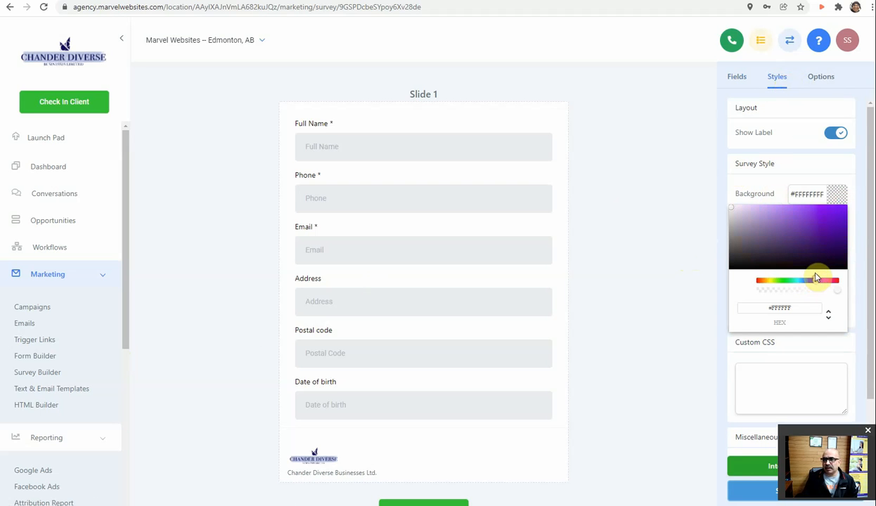
left_click(817, 244)
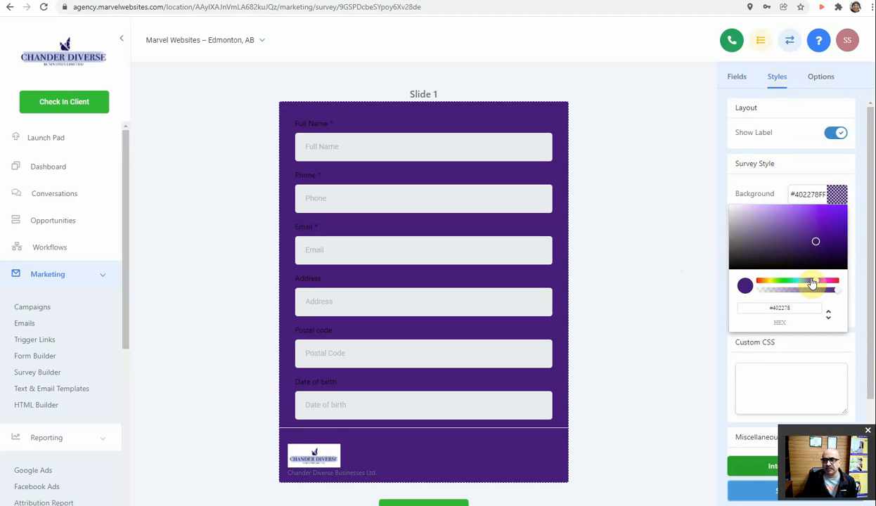
left_click(838, 195)
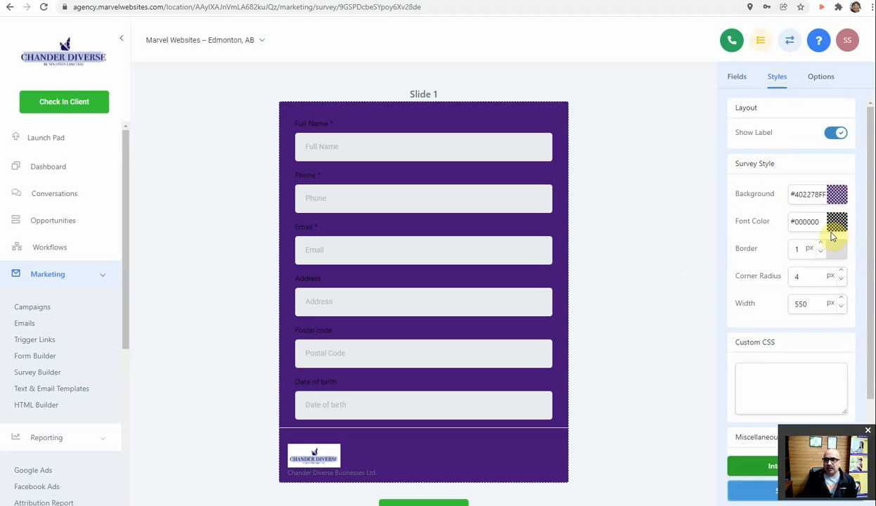
Set the survey's font colour to semi-transparent black #000000A3 and check the Email field.
left_click(836, 224)
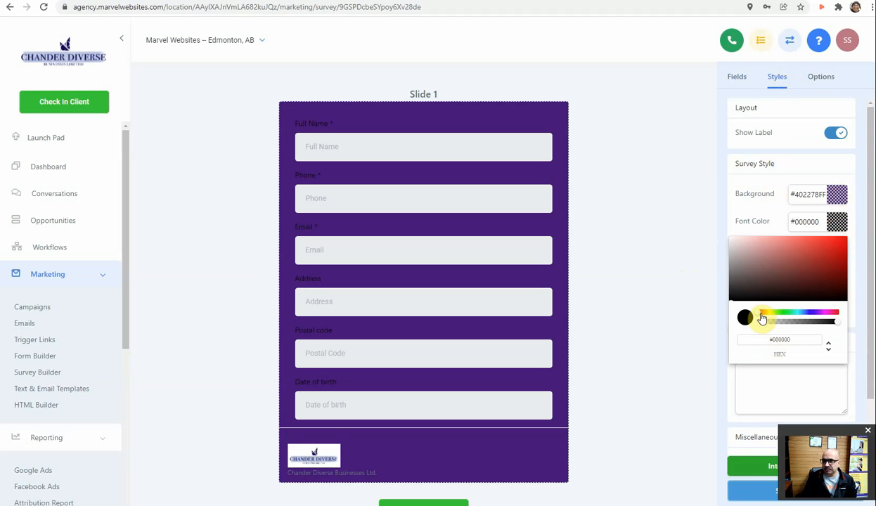
left_click(834, 323)
left_click_drag(834, 324, 813, 327)
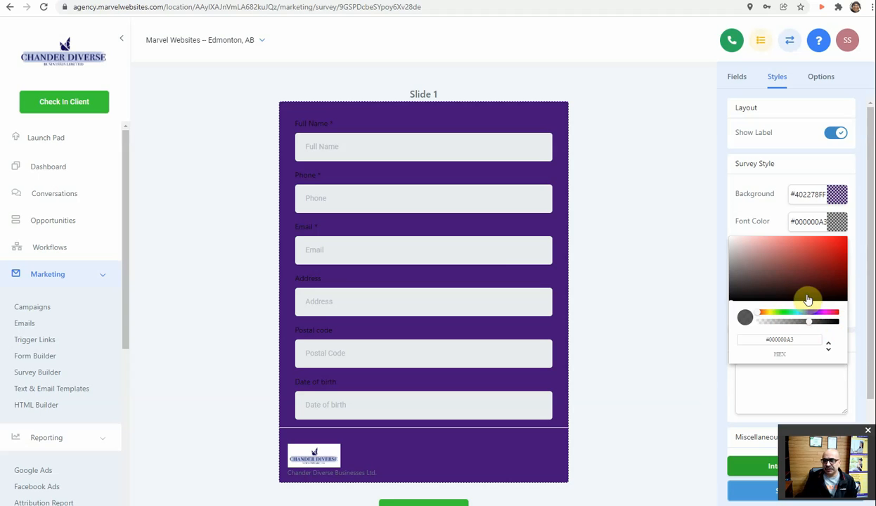
left_click(838, 222)
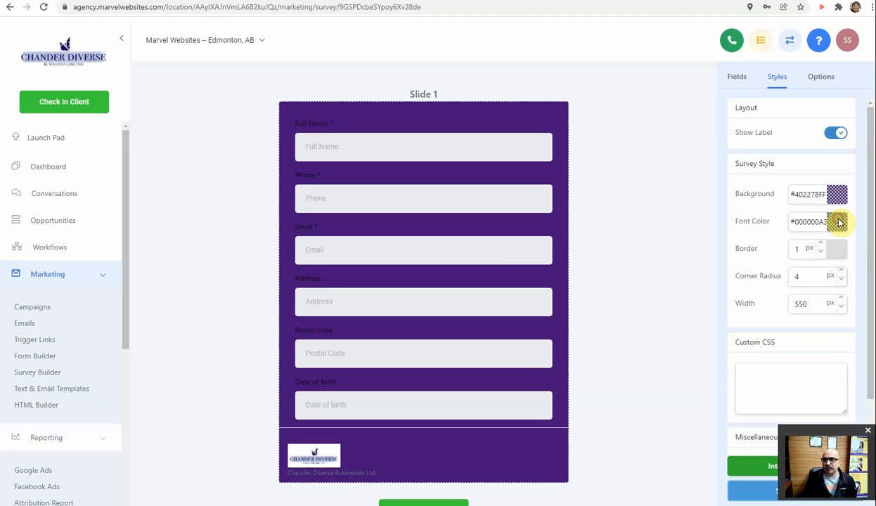
left_click(489, 253)
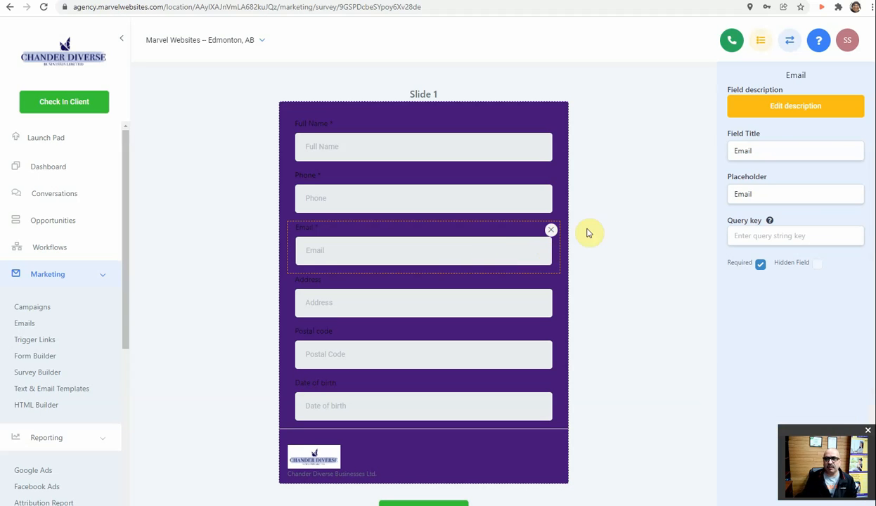
left_click(629, 203)
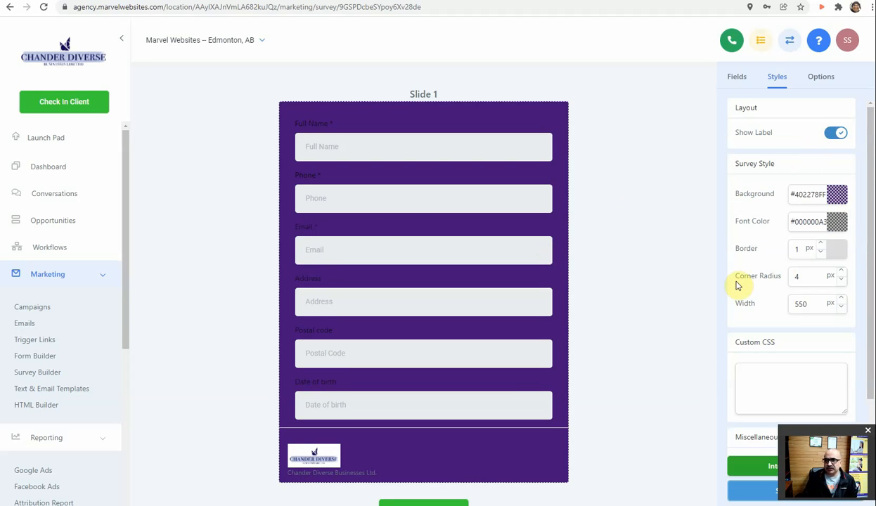
Increase the survey's border thickness to 6 px.
left_click(821, 244)
left_click(821, 244)
left_click(821, 244)
left_click(821, 244)
left_click(821, 244)
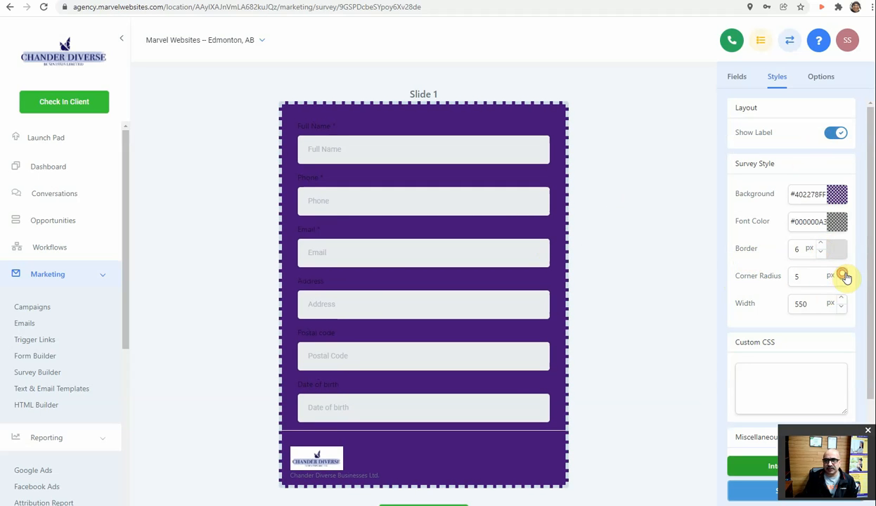
Increase the survey's corner radius to 11 px.
left_click(841, 272)
left_click(842, 272)
left_click(842, 272)
left_click(842, 272)
left_click(842, 272)
left_click(842, 273)
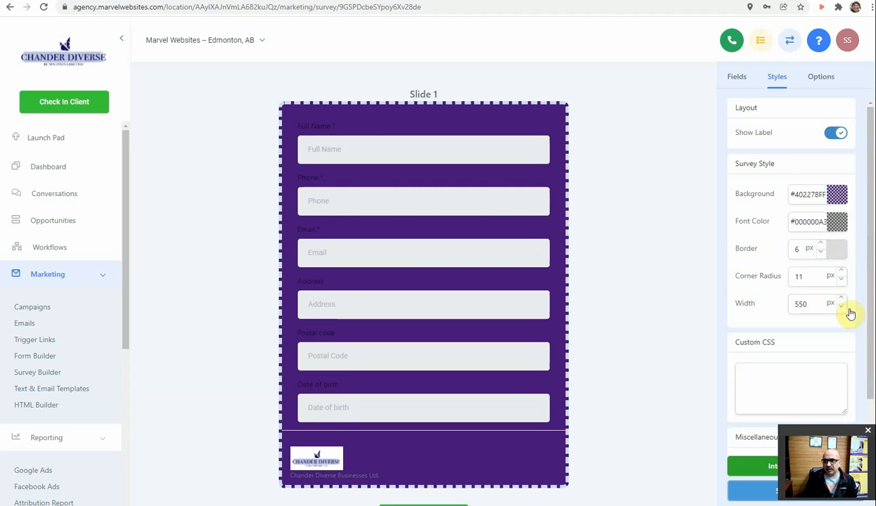
Set the survey's width to 800 px.
double_click(801, 307)
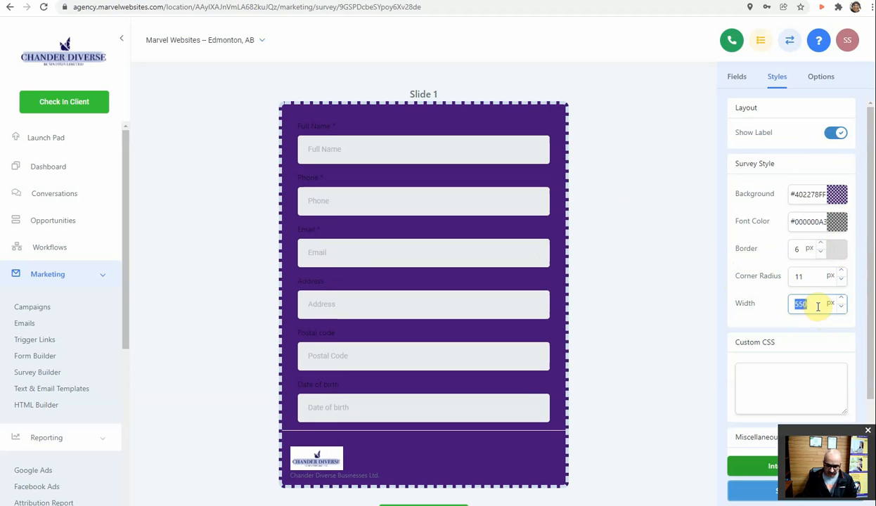
type("800")
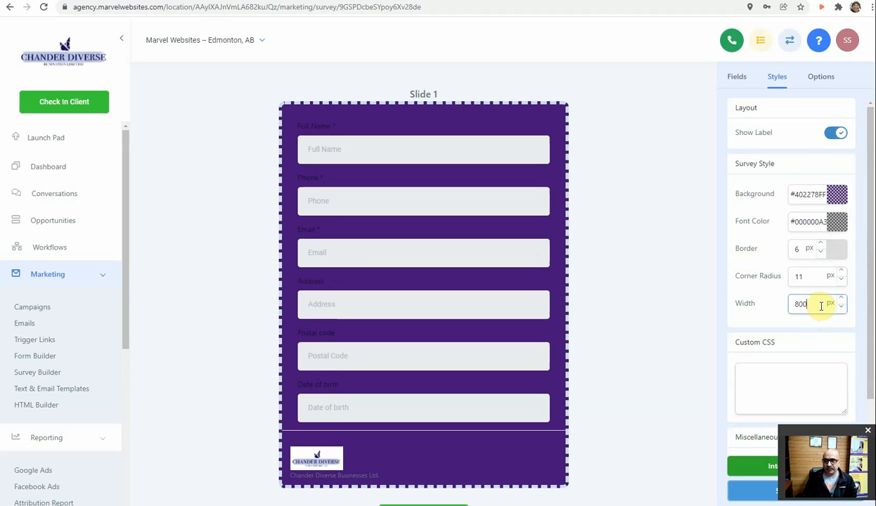
left_click(678, 305)
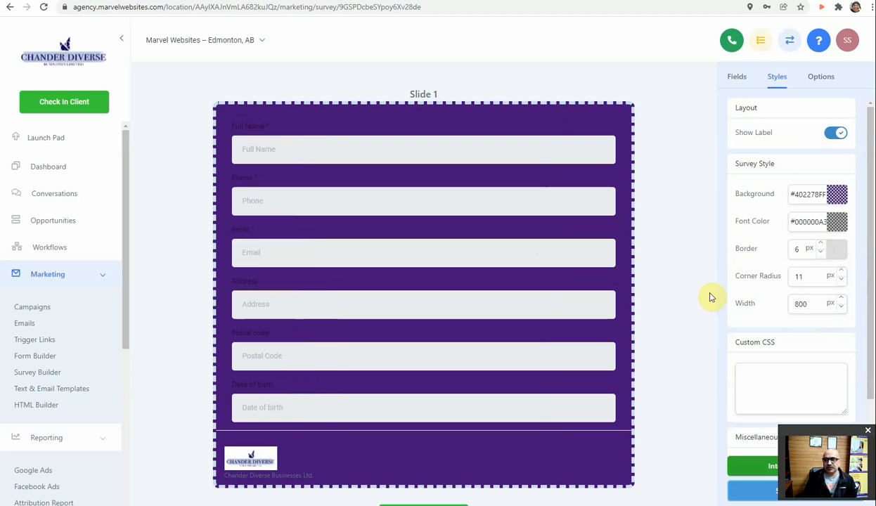
Turn the survey's agency branding off and back on to compare the slide footer.
scroll(847, 340, "down", 1)
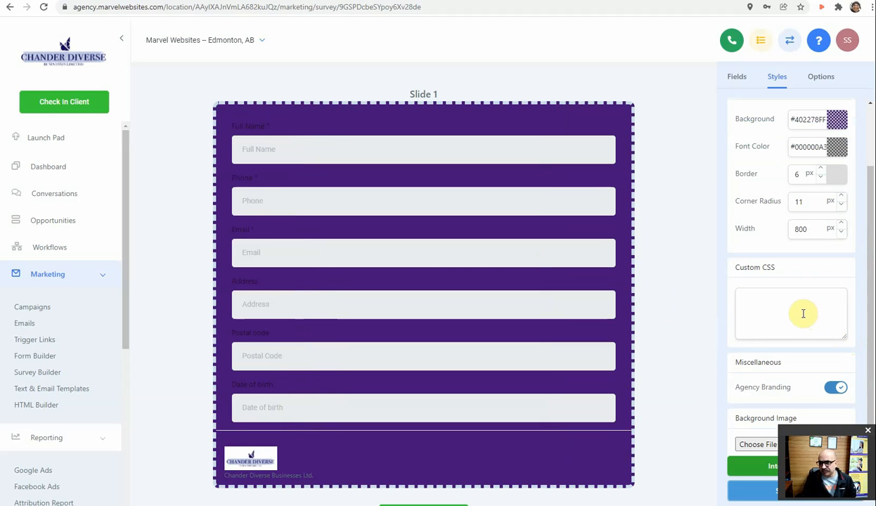
scroll(803, 313, "down", 1)
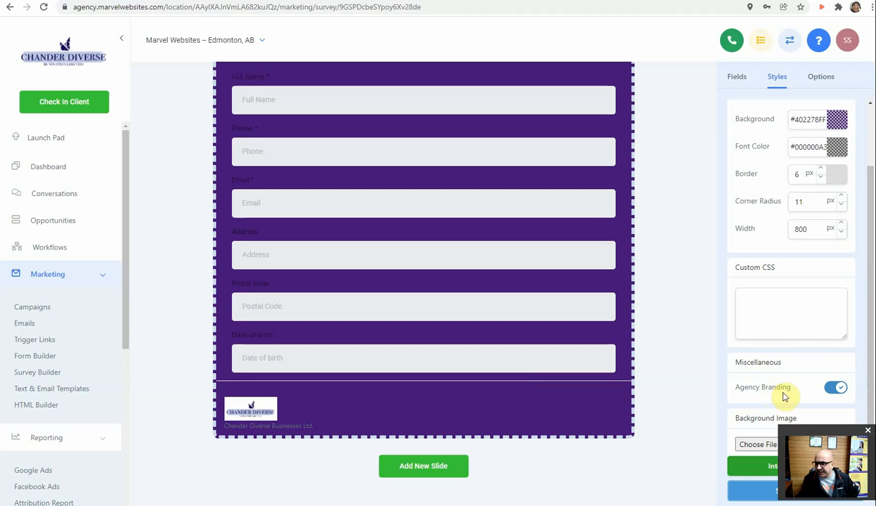
left_click(841, 391)
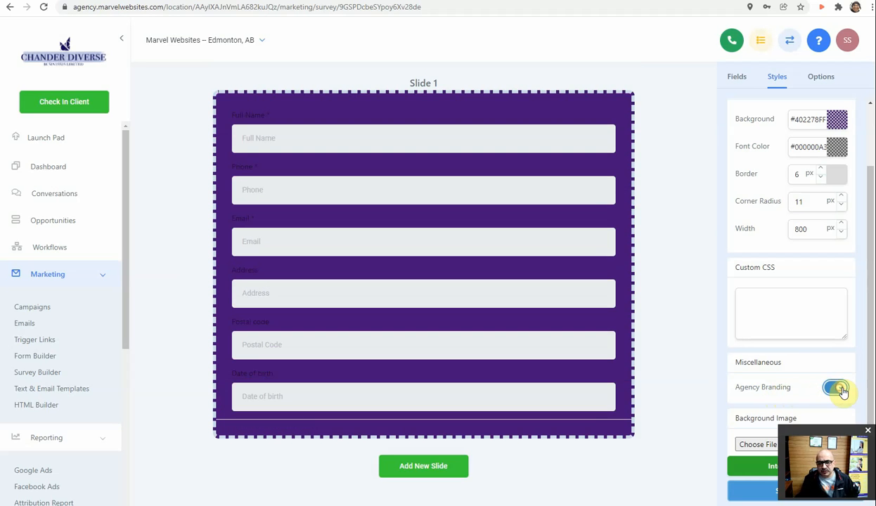
left_click(829, 391)
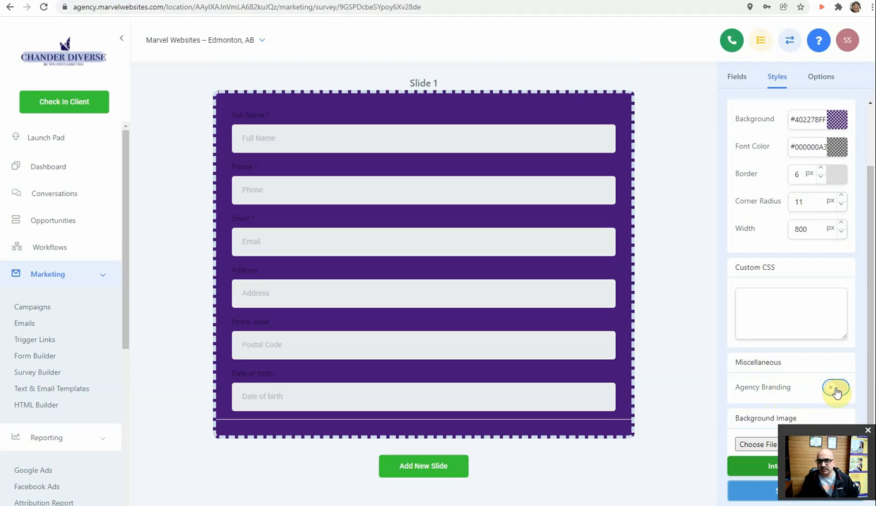
left_click(836, 391)
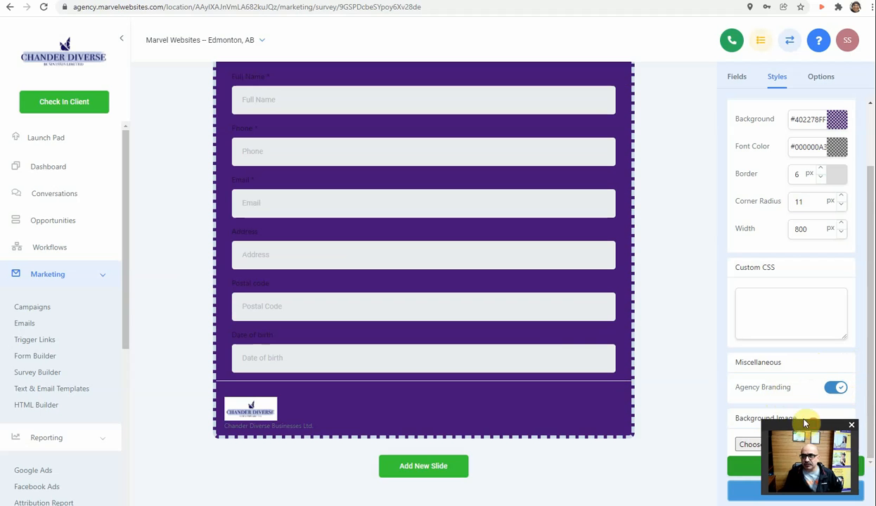
Add a second slide to the survey below Slide 1.
scroll(687, 245, "up", 1)
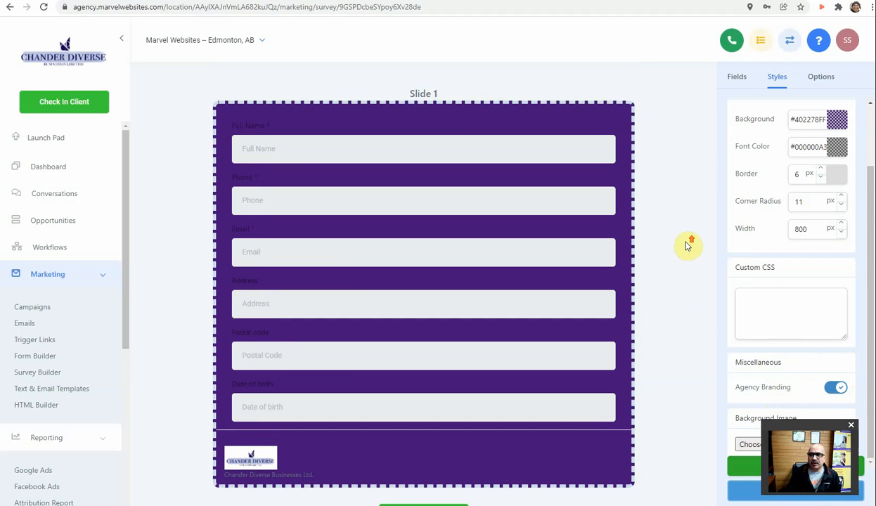
scroll(688, 245, "down", 1)
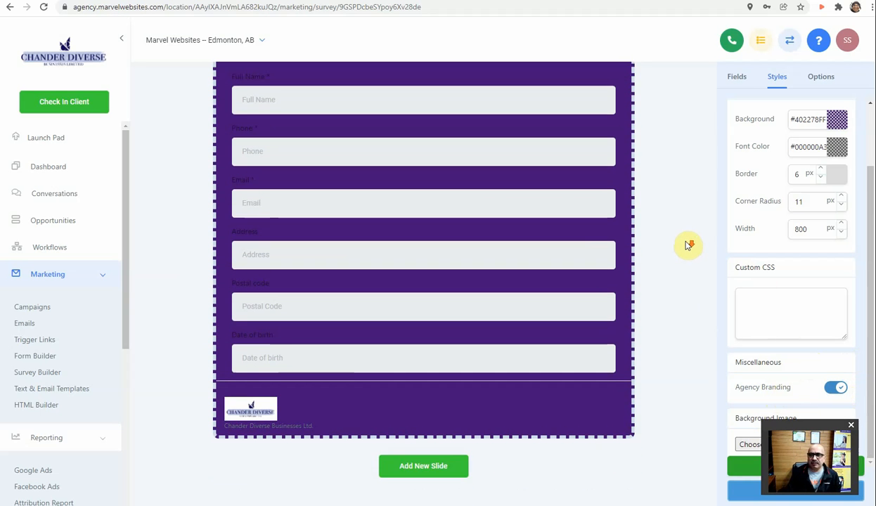
left_click(411, 468)
scroll(416, 424, "down", 4)
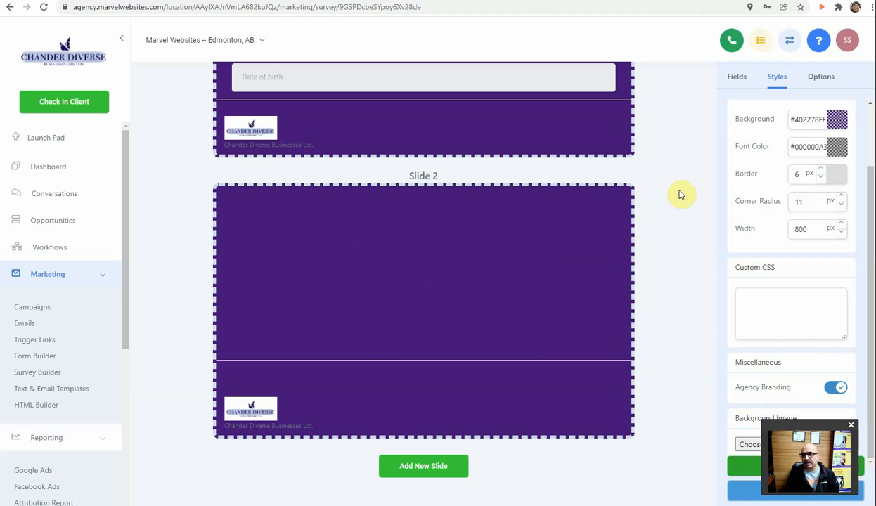
Add a Text element from the standard fields to the empty Slide 2.
scroll(710, 285, "up", 5)
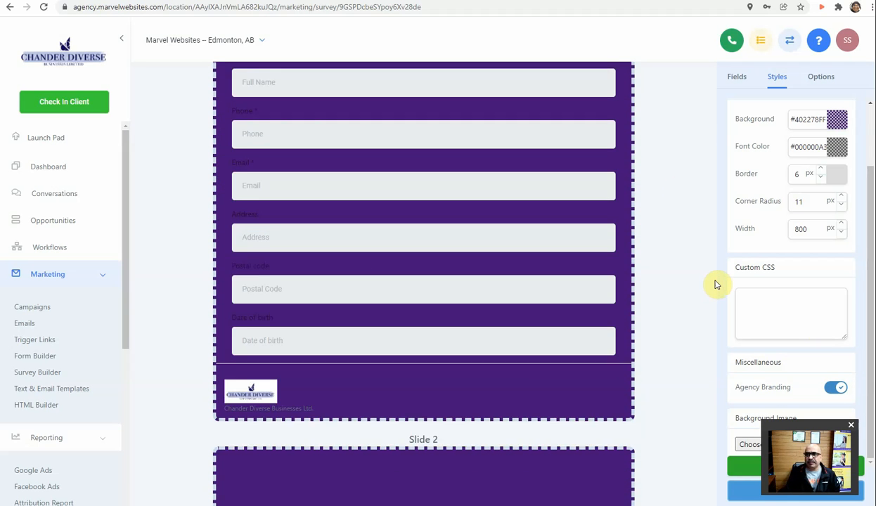
scroll(720, 260, "down", 2)
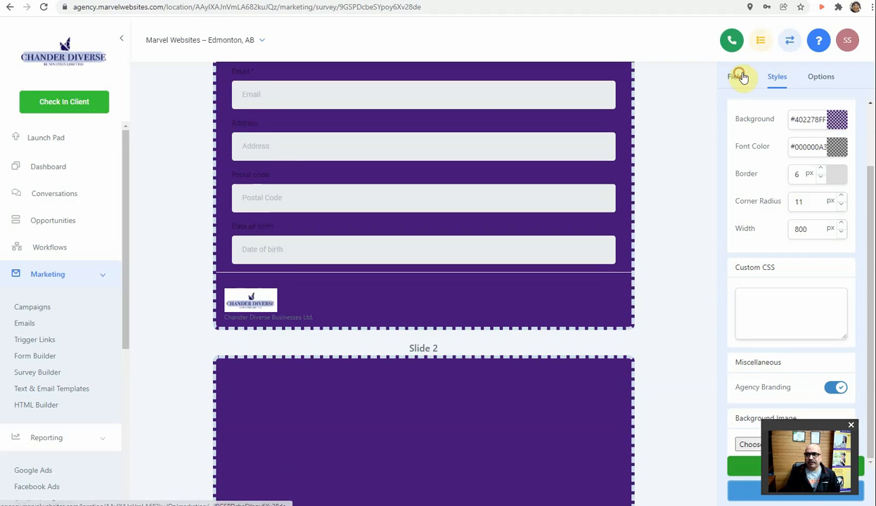
left_click(736, 77)
scroll(707, 333, "down", 2)
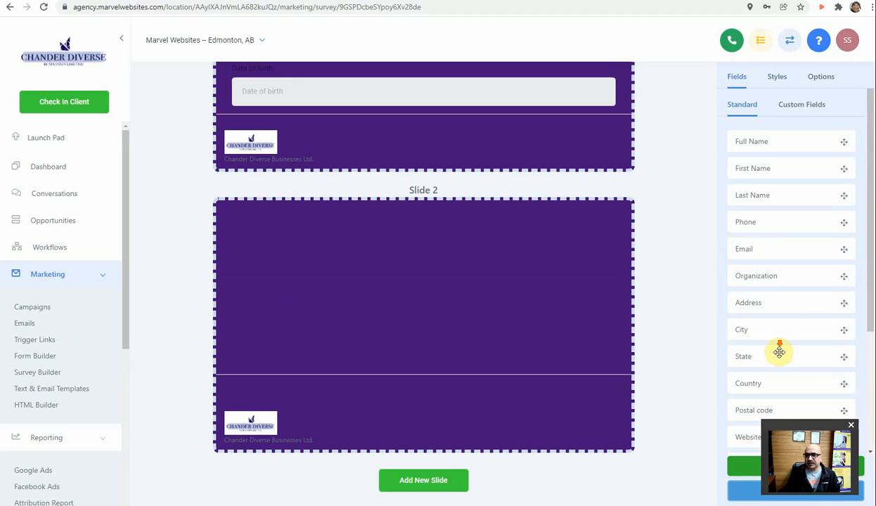
scroll(778, 348, "down", 2)
scroll(796, 346, "down", 1)
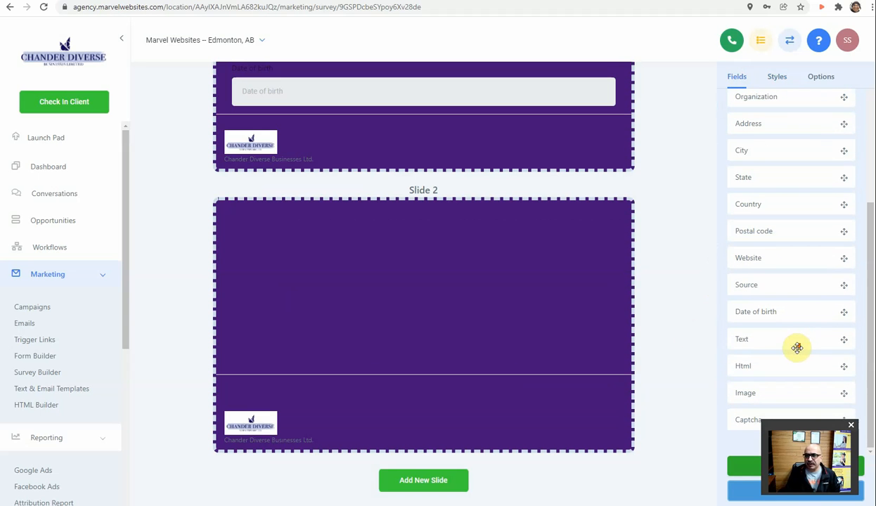
left_click_drag(798, 346, 504, 347)
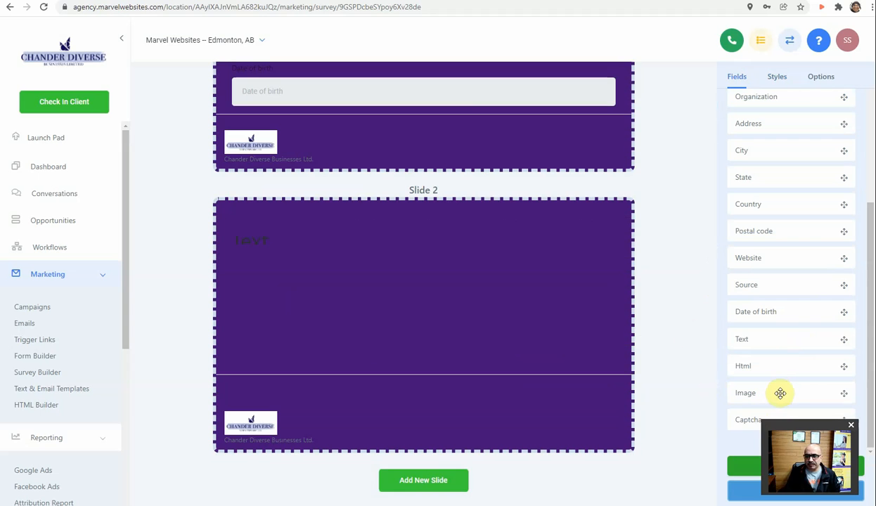
Place a Captcha and a Website field below the text element on Slide 2.
scroll(777, 398, "down", 1)
left_click_drag(751, 419, 503, 381)
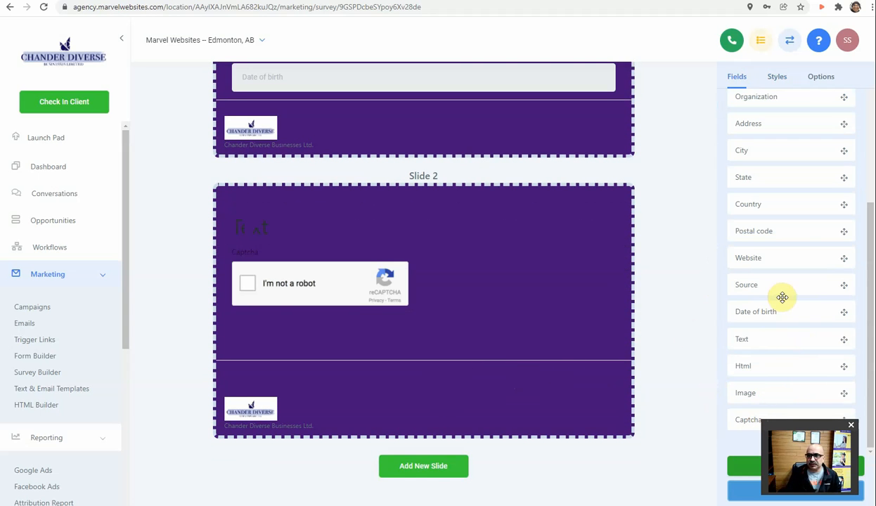
left_click_drag(785, 261, 416, 372)
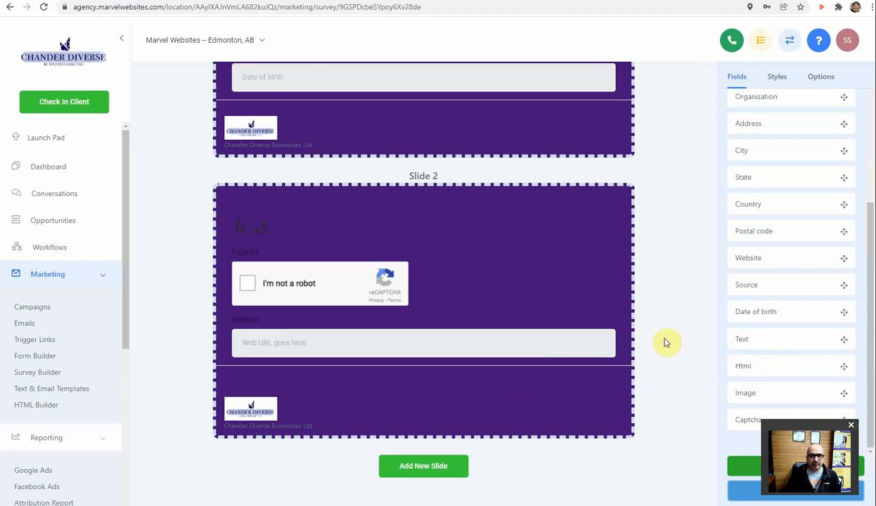
Examine the alignment, font, colour, size and weight settings of the Text element on Slide 2, leaving them as they are.
left_click(247, 228)
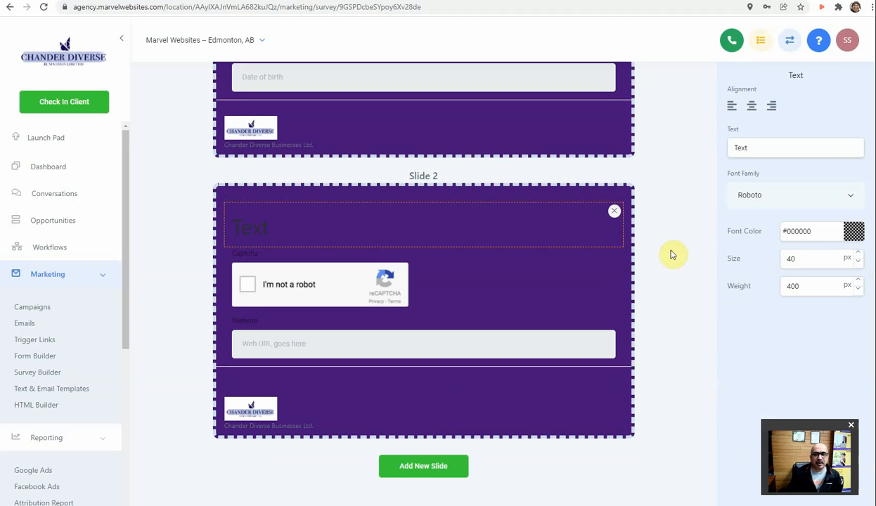
scroll(724, 265, "up", 5)
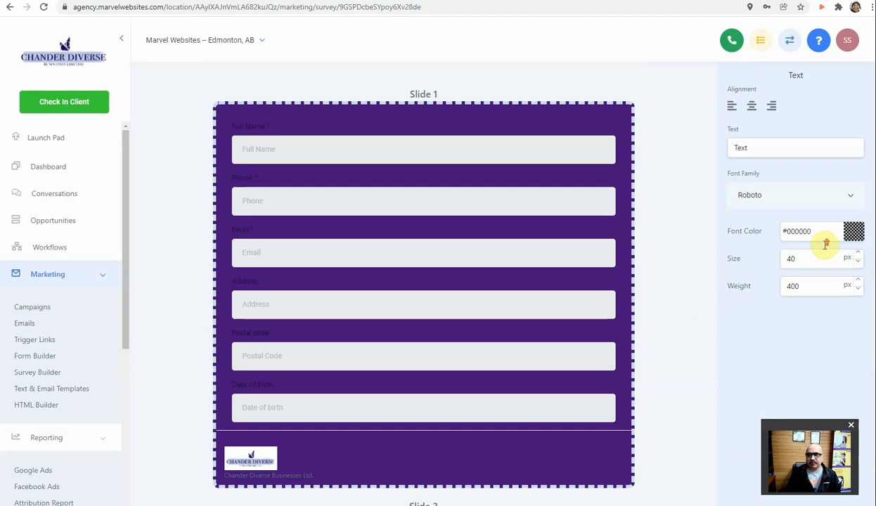
scroll(821, 243, "down", 3)
left_click(643, 242)
scroll(738, 253, "up", 4)
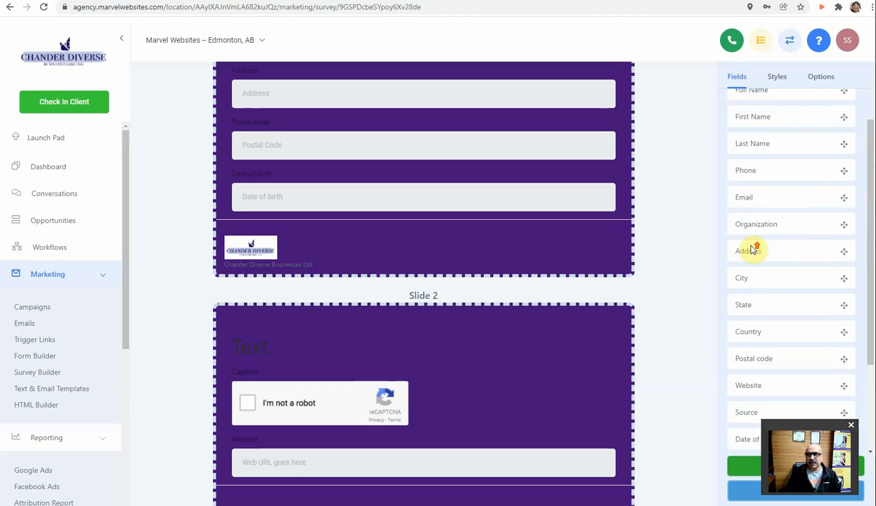
Change the survey's background to the lighter greyish purple #756493.
left_click(784, 77)
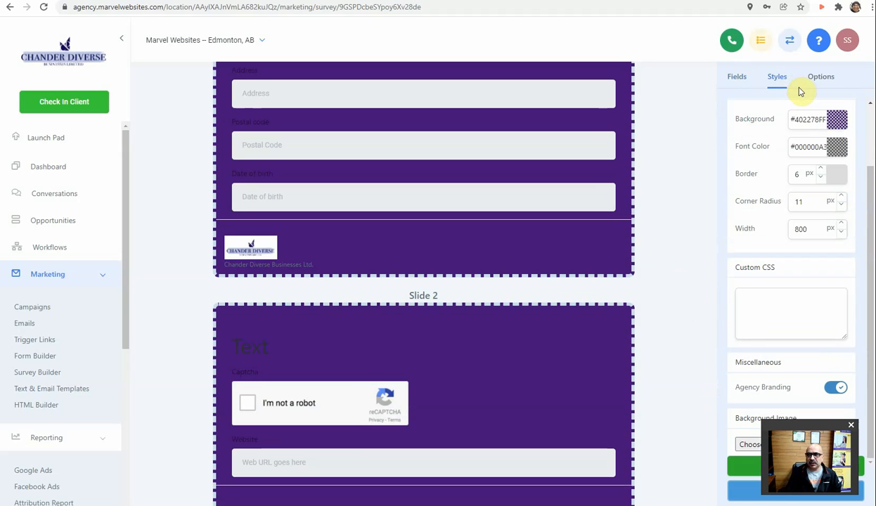
left_click(837, 123)
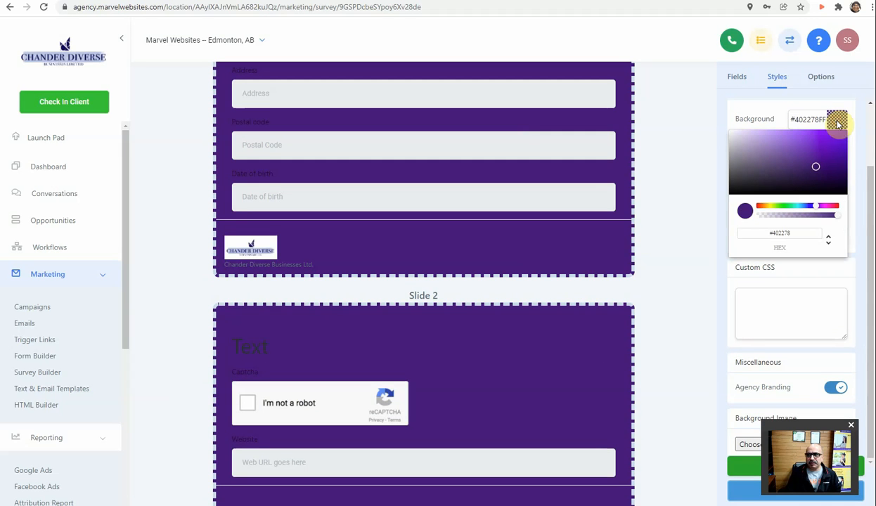
left_click(772, 163)
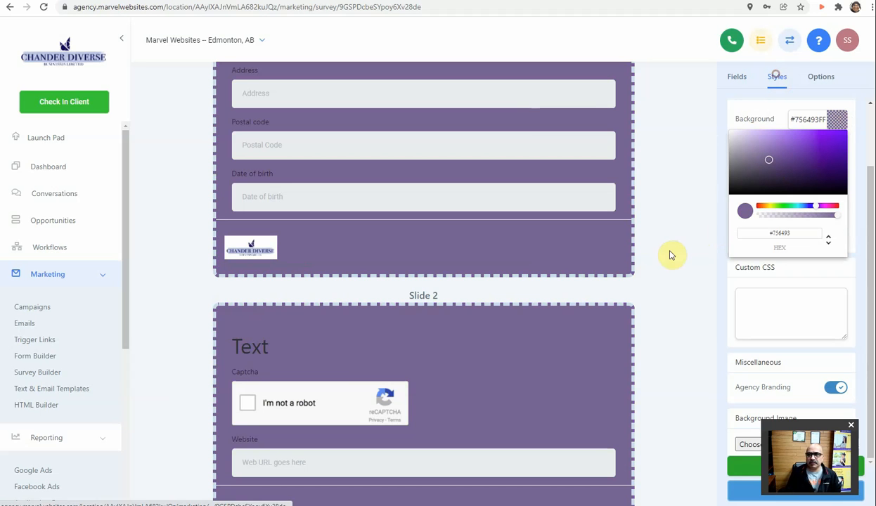
Add a third slide to the survey below Slide 2.
scroll(671, 275, "down", 2)
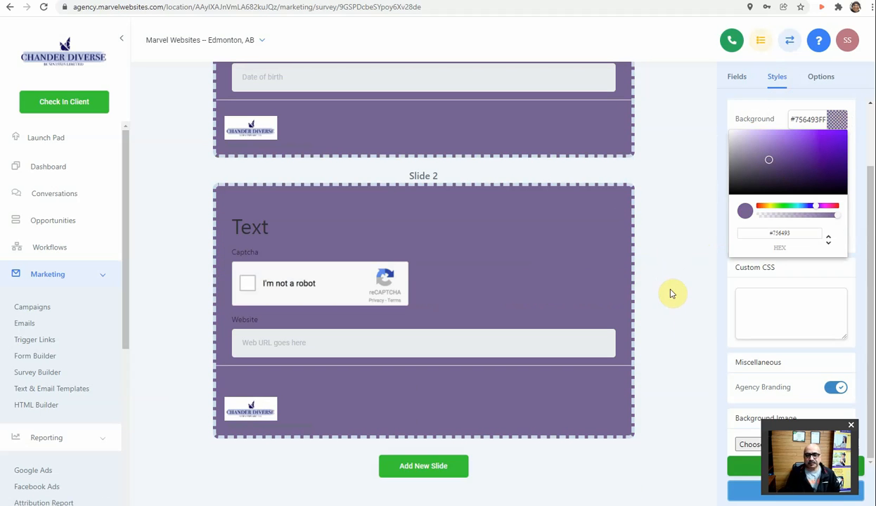
left_click(424, 469)
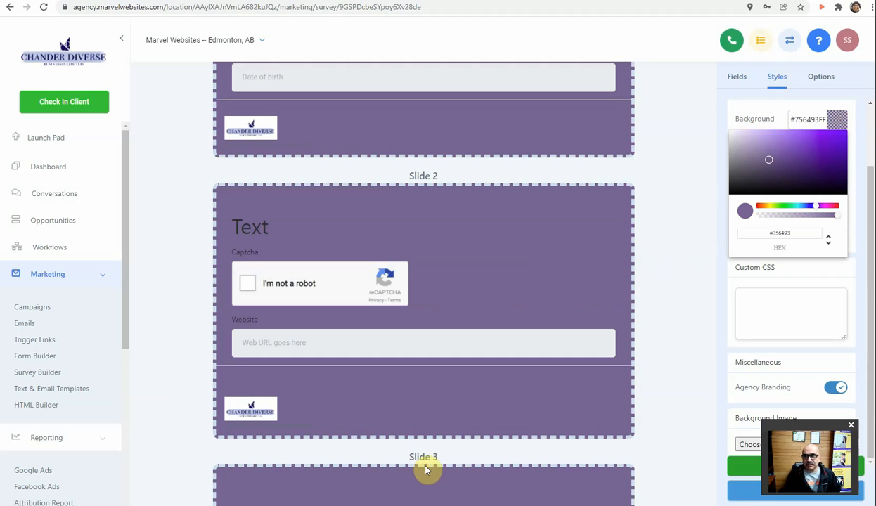
scroll(670, 371, "down", 3)
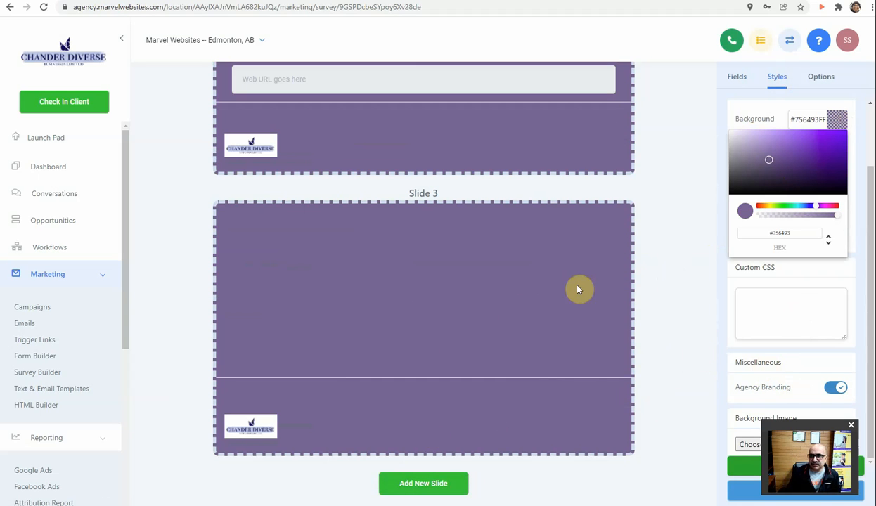
left_click(659, 216)
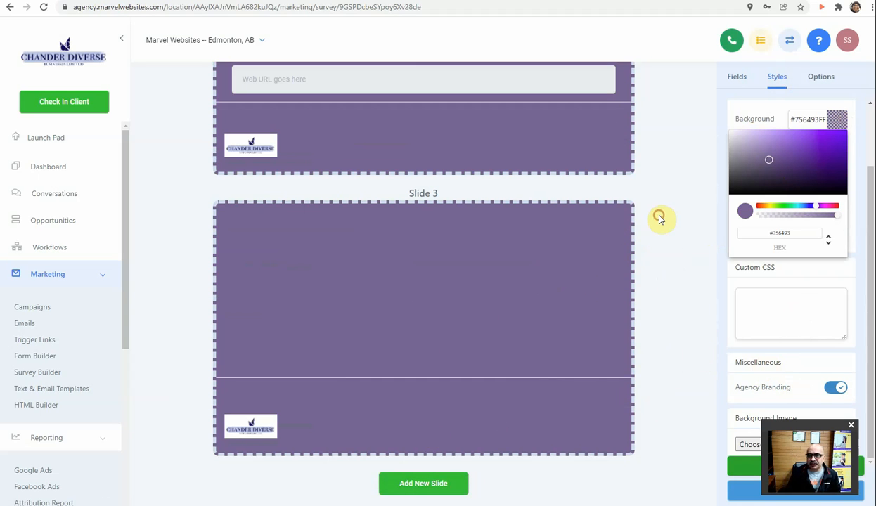
Add the custom fields Meeting Choices, Your Role and the question about the biggest bottleneck to growing your business to Slide 3.
scroll(664, 220, "up", 5)
left_click(737, 76)
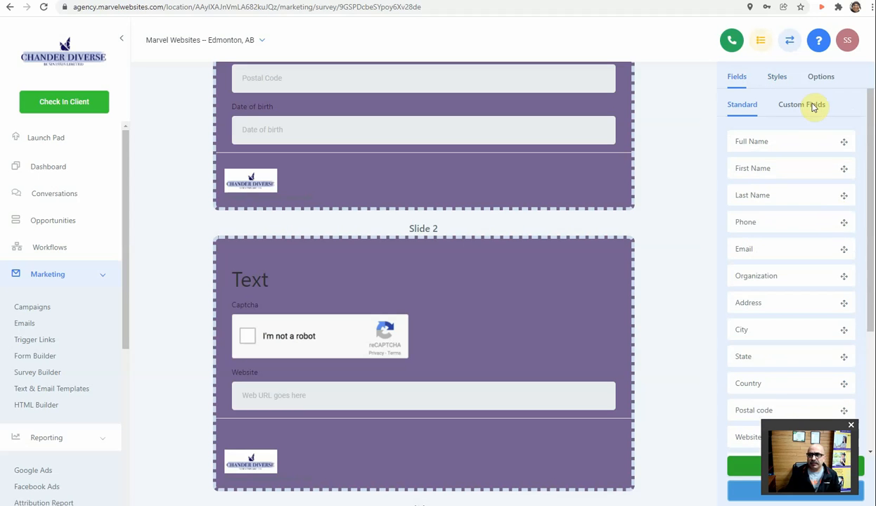
left_click(814, 105)
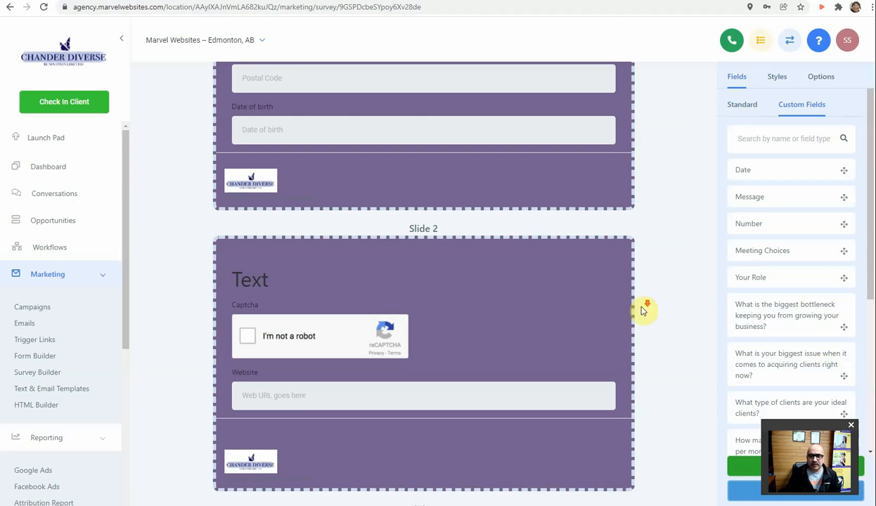
scroll(651, 299, "down", 5)
left_click_drag(789, 252, 495, 253)
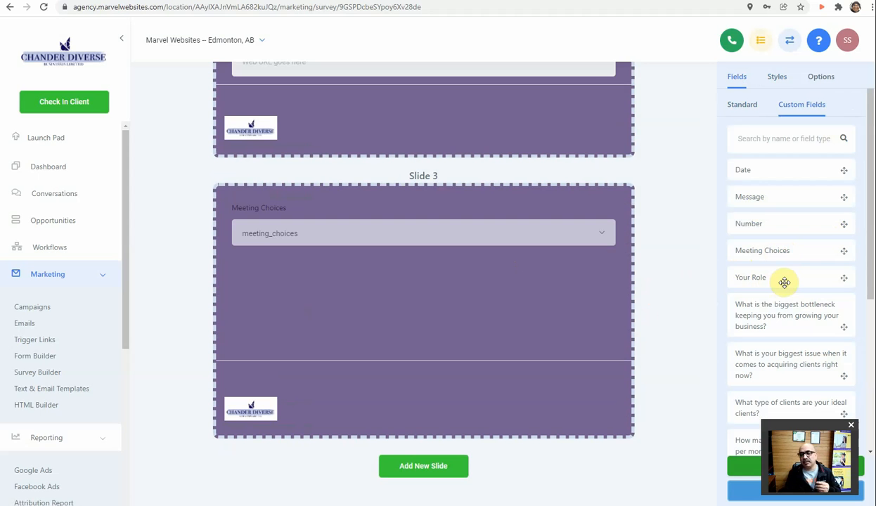
left_click_drag(784, 282, 485, 288)
left_click_drag(816, 311, 596, 350)
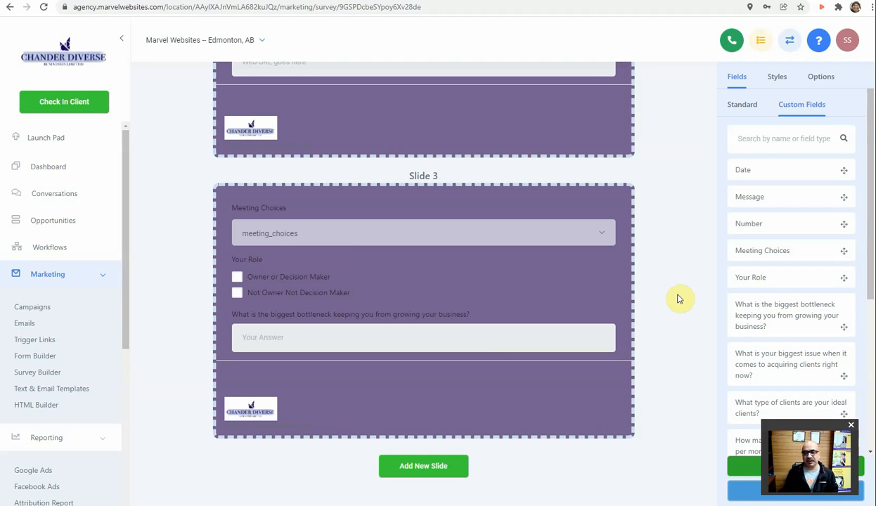
Examine the survey's On Submit and disqualification message options, including the choices offered for Disqualify immediately.
scroll(781, 303, "up", 2)
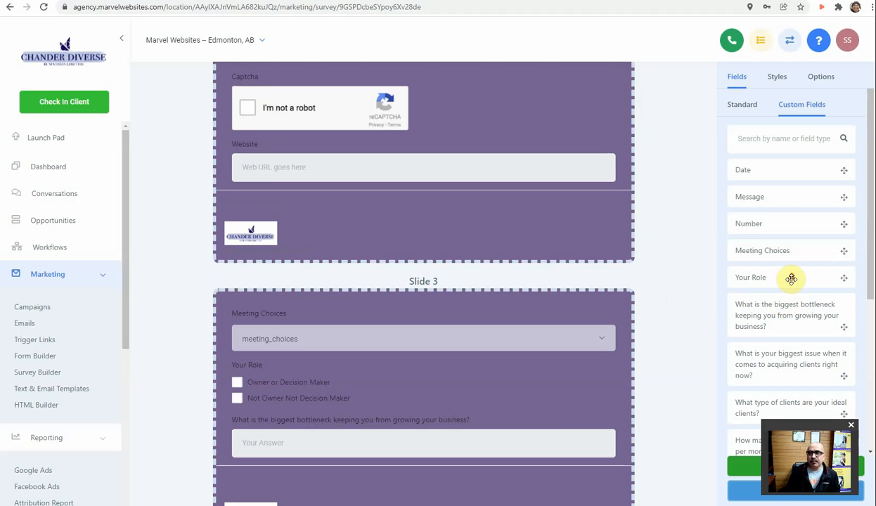
scroll(791, 278, "up", 1)
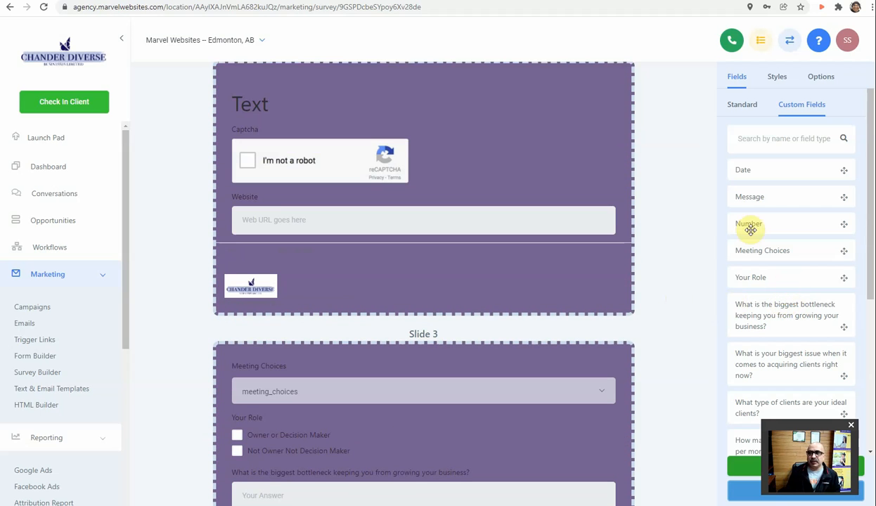
left_click(826, 78)
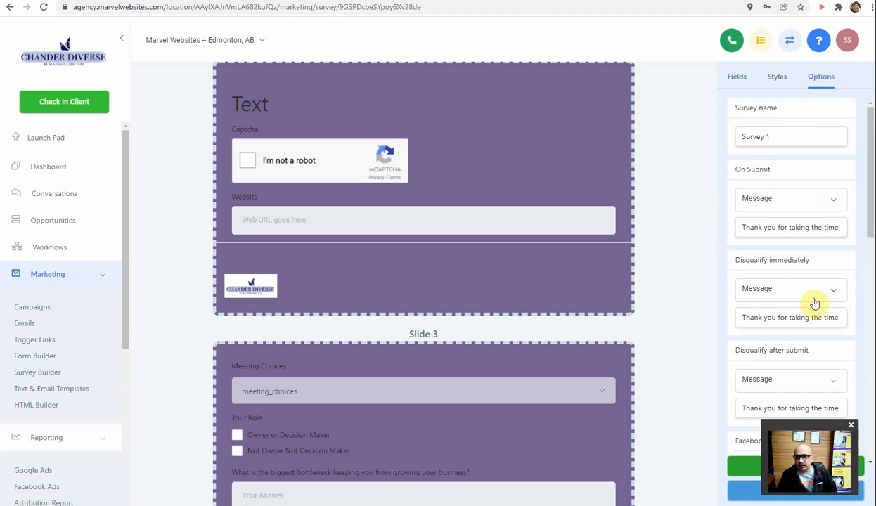
scroll(851, 278, "down", 1)
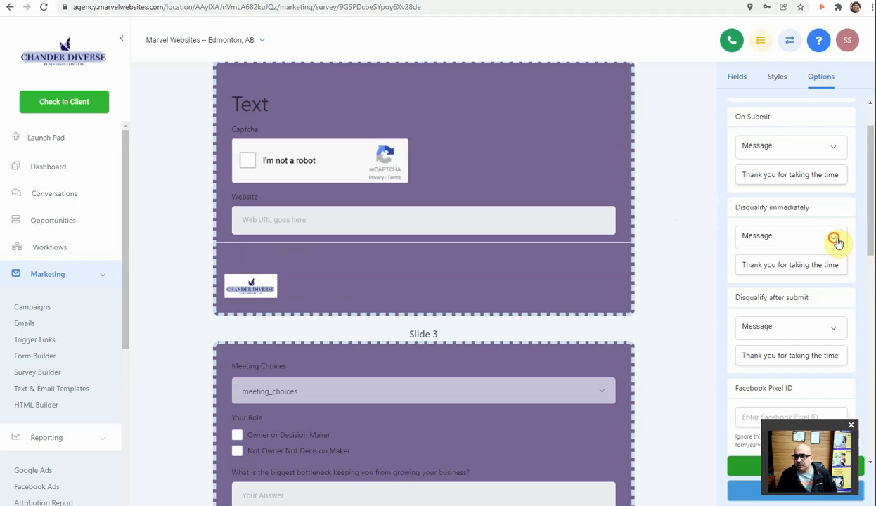
left_click(834, 239)
left_click(817, 278)
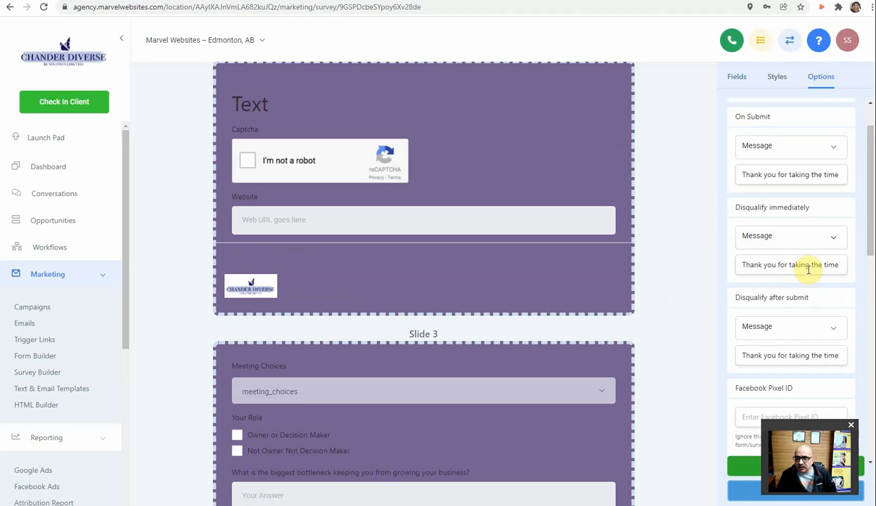
Examine the Facebook Pixel ID and Facebook Pixel Events options, including the event choices for On Form Submission.
scroll(808, 293, "down", 1)
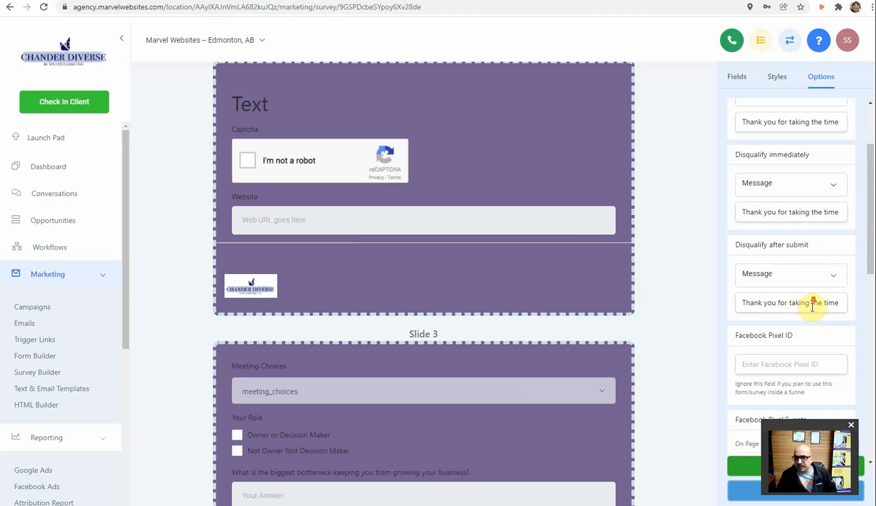
scroll(815, 303, "down", 2)
scroll(823, 294, "down", 1)
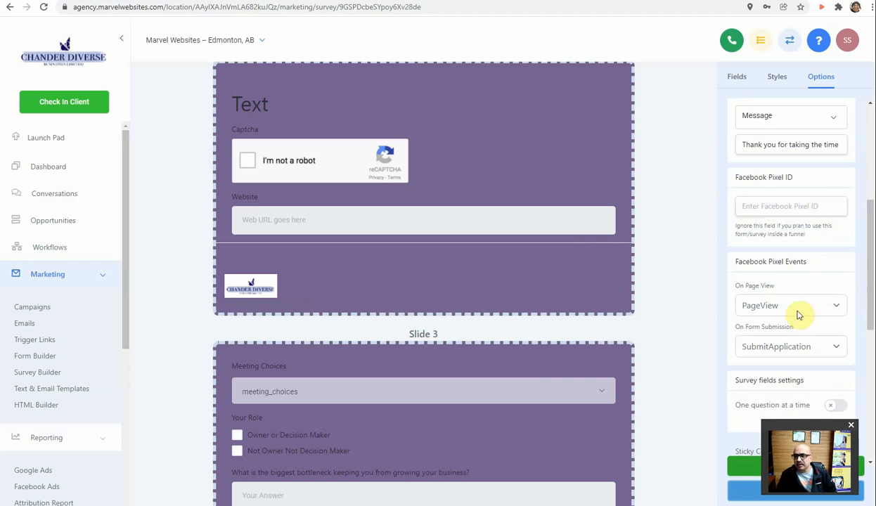
scroll(797, 308, "down", 1)
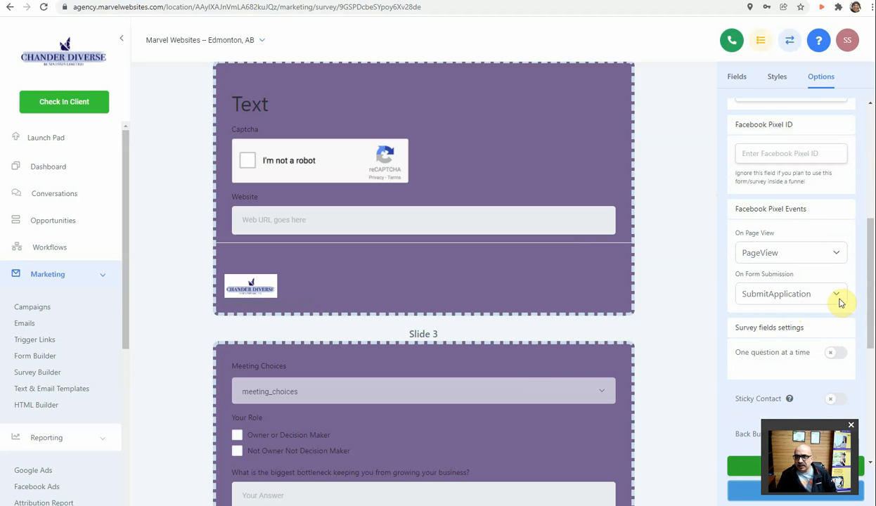
left_click(839, 299)
left_click(839, 299)
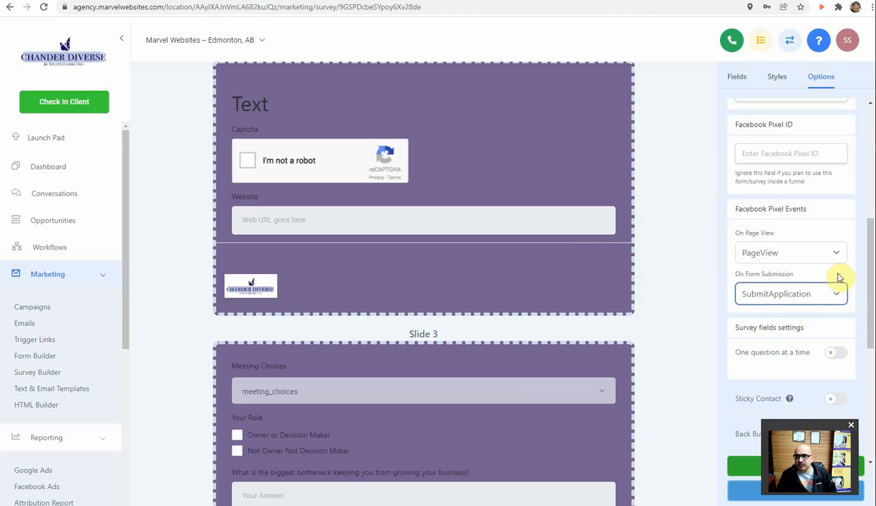
scroll(856, 303, "down", 1)
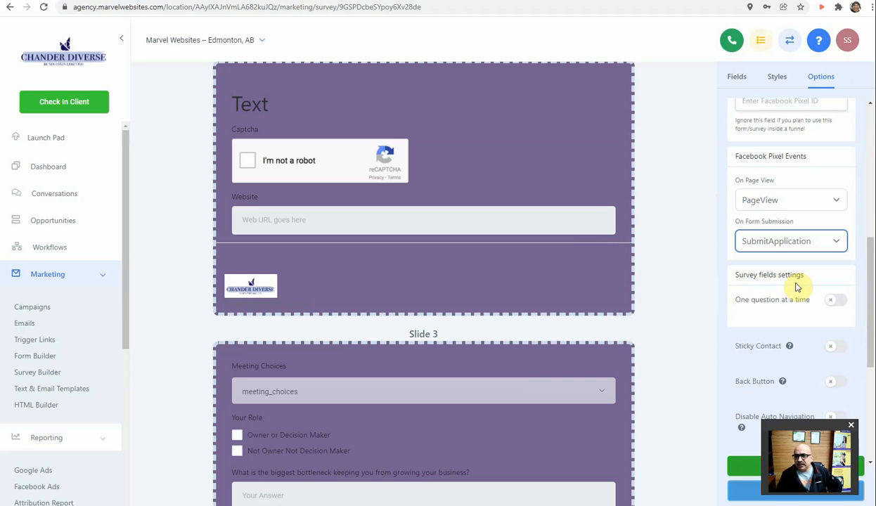
Try the One question at a time setting, turn it off again and check the Sticky Contact option.
left_click(835, 302)
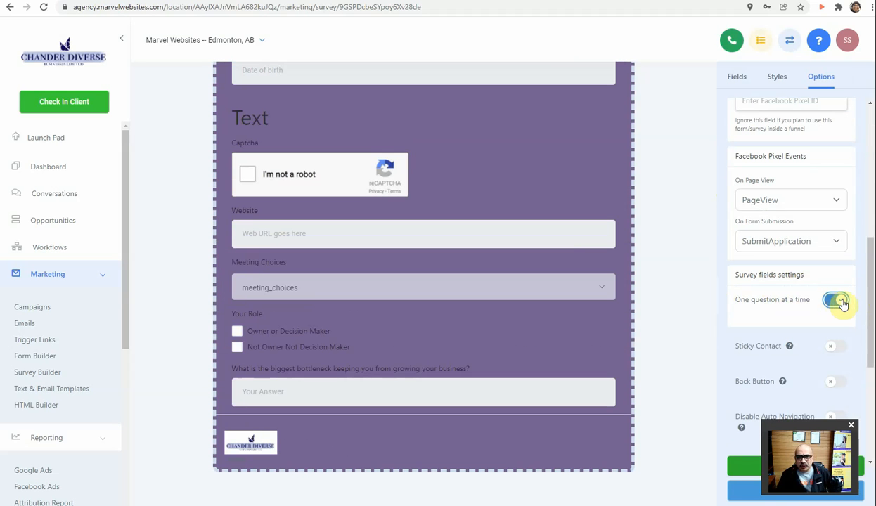
left_click(841, 302)
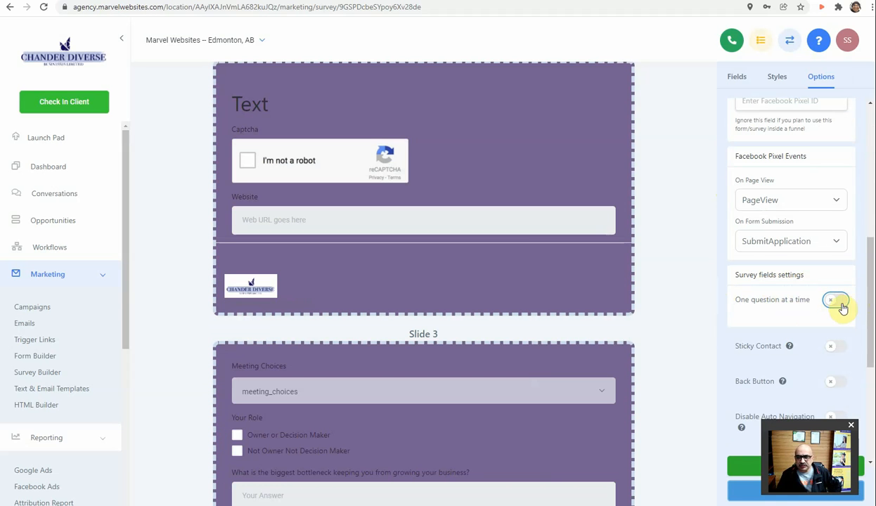
scroll(802, 311, "down", 1)
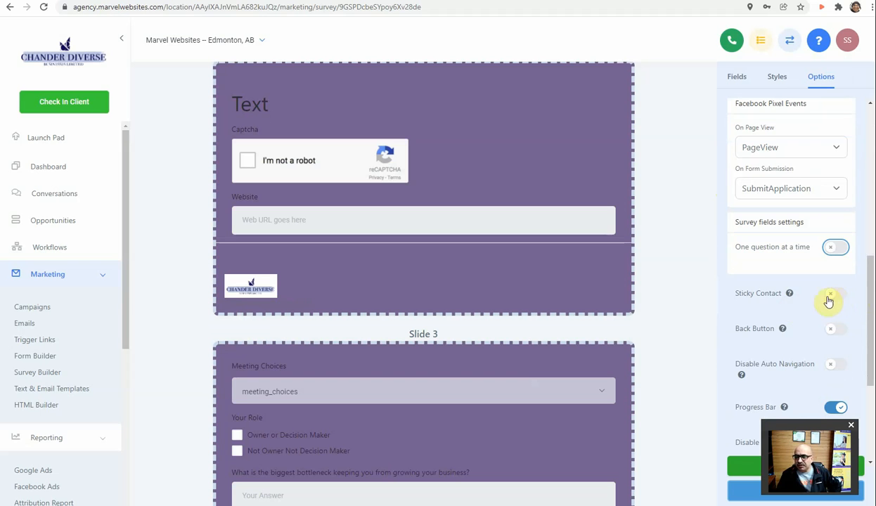
mouse_move(790, 294)
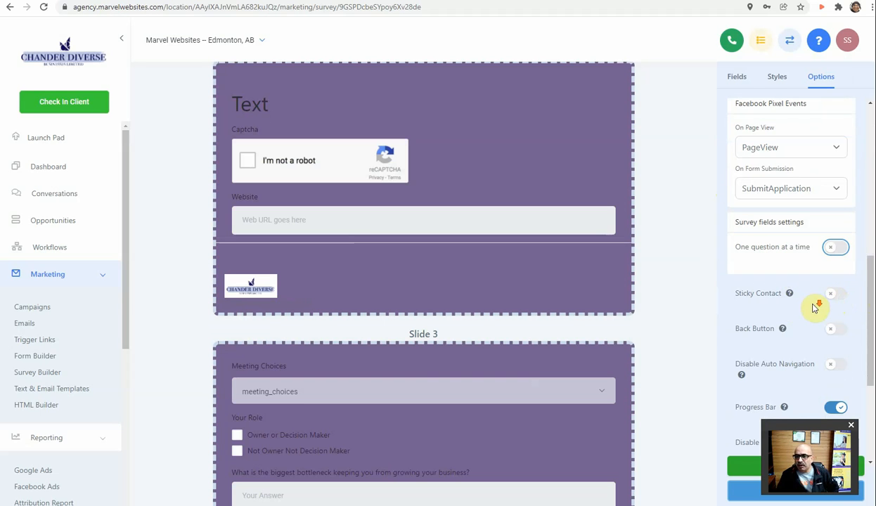
Read the Back Button option's explanation, enable the option to look at the slides, and disable it again.
scroll(813, 307, "down", 1)
mouse_move(783, 278)
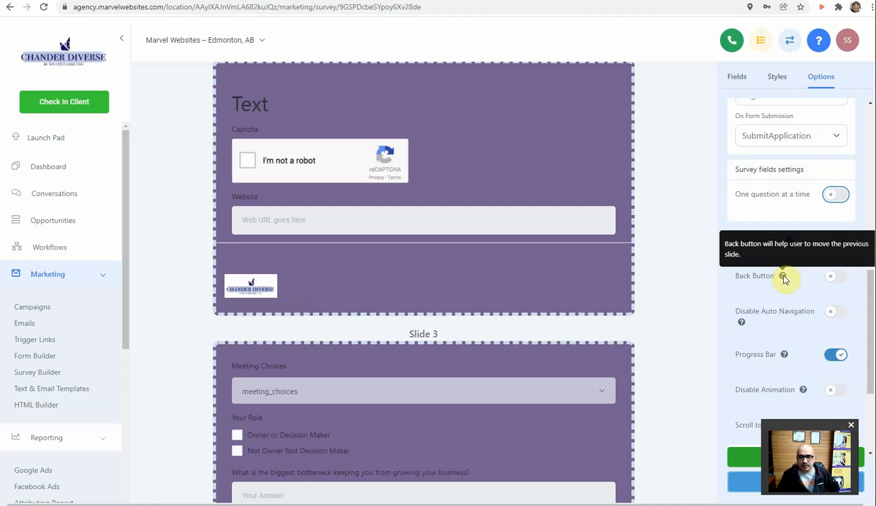
left_click(834, 279)
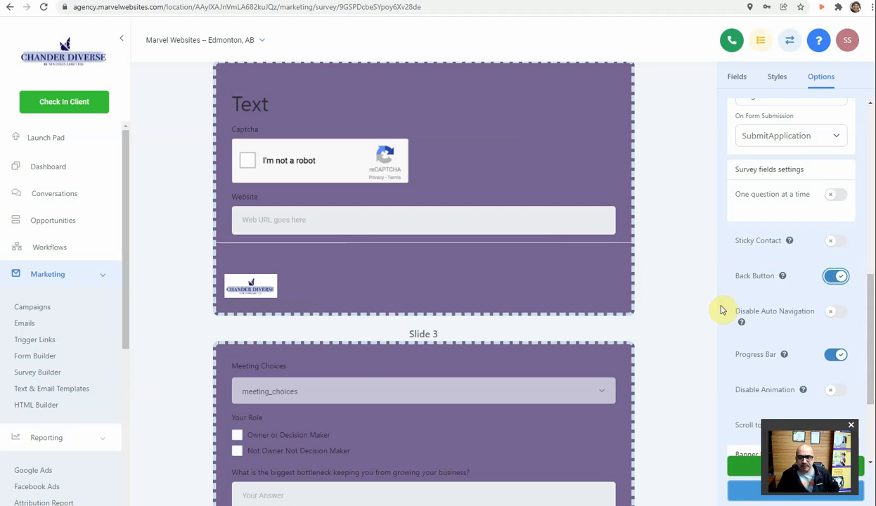
scroll(682, 310, "down", 2)
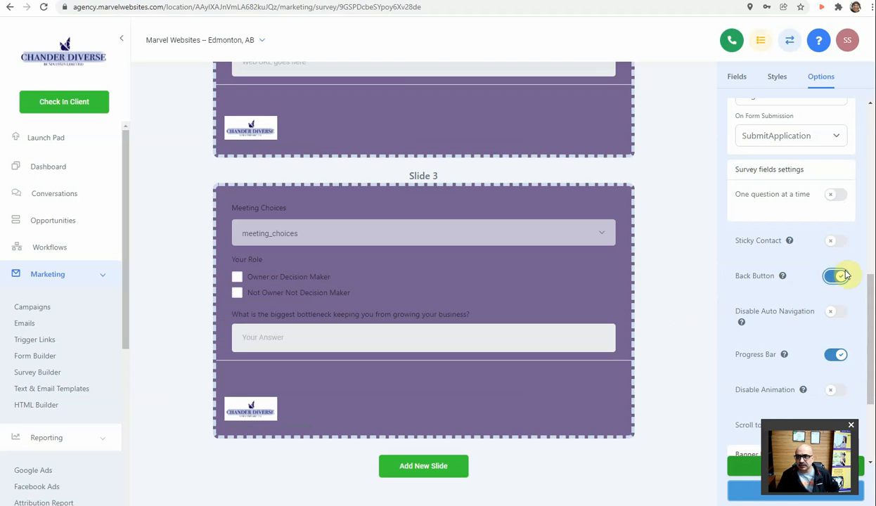
left_click(844, 279)
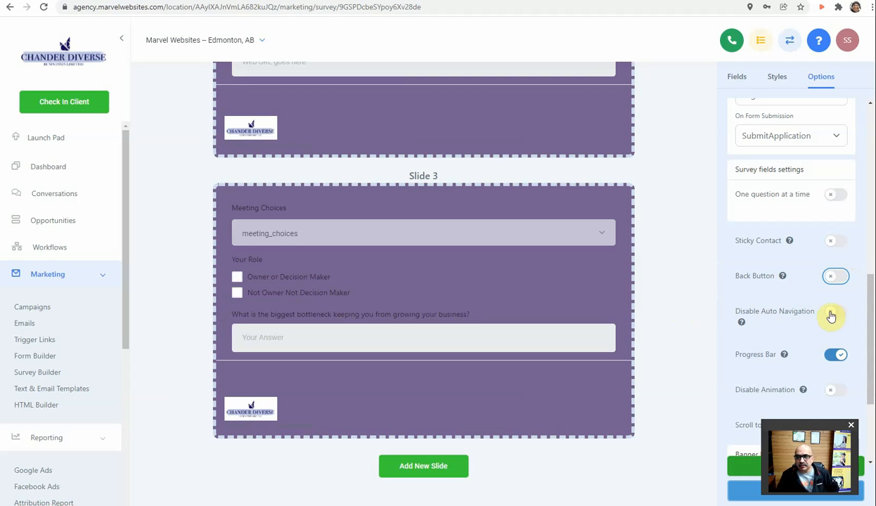
Try the Disable Auto Navigation option, turn it off again and check its explanation.
left_click(839, 315)
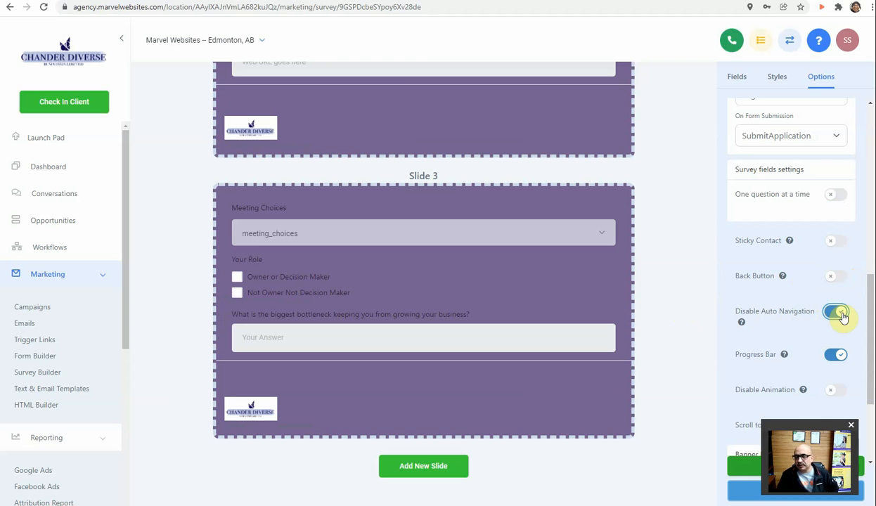
left_click(841, 315)
mouse_move(741, 324)
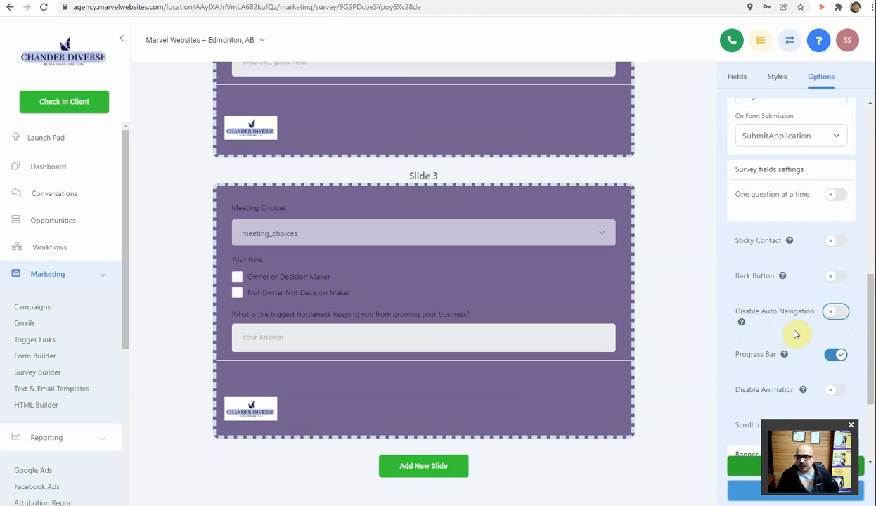
Try the Disable Animation option for slide transitions, read its explanation and turn it off again.
scroll(788, 330, "down", 1)
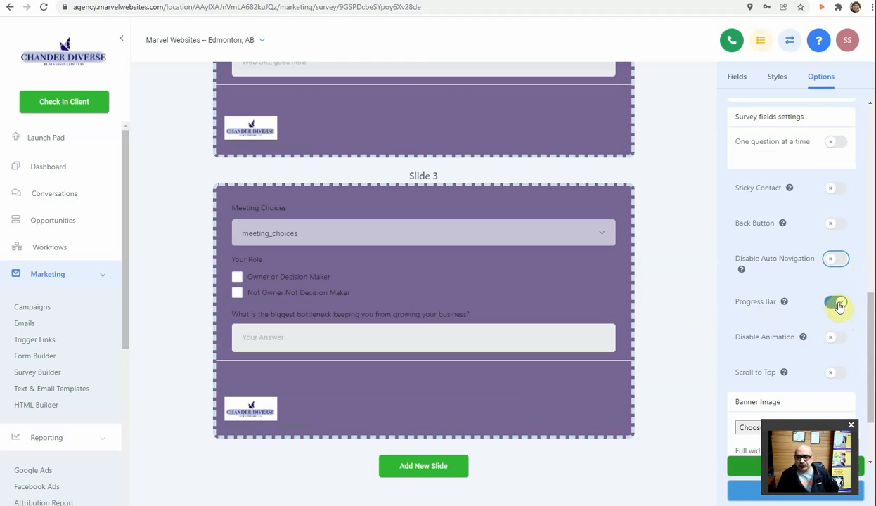
scroll(816, 310, "down", 1)
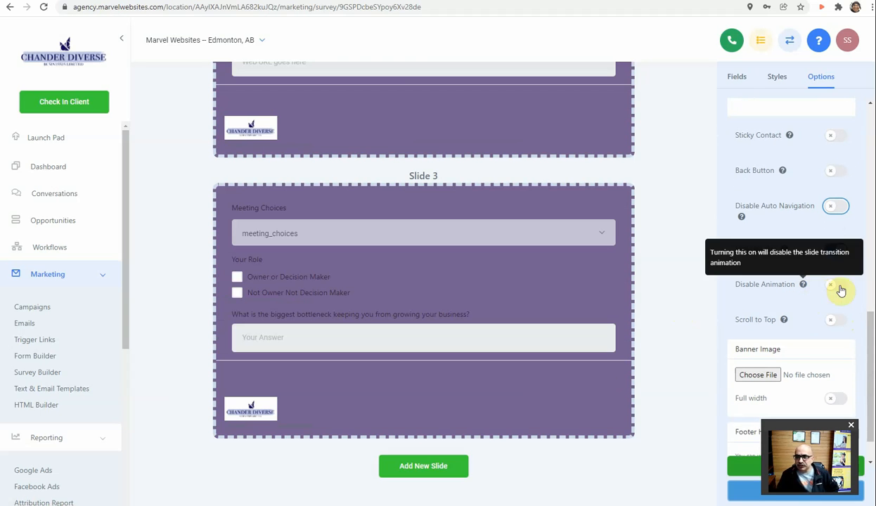
left_click(838, 289)
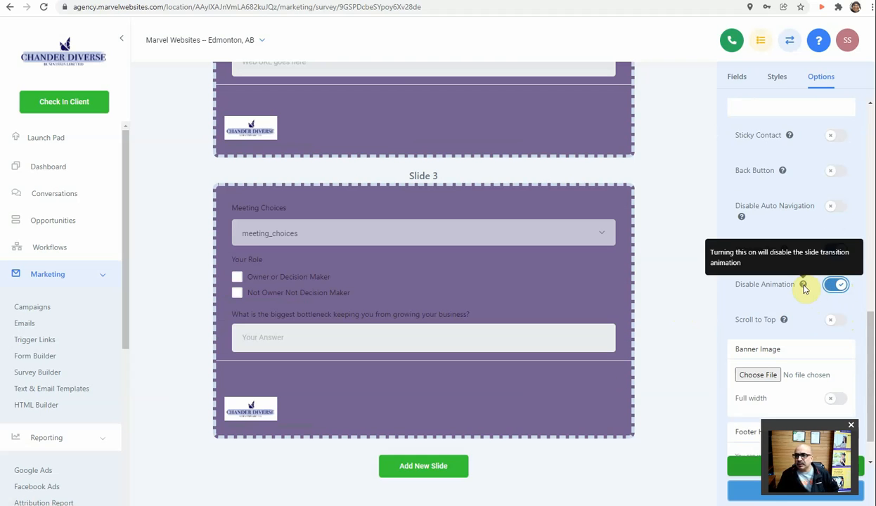
left_click(841, 289)
Try the Full width option for the banner image and turn it off again.
scroll(824, 305, "down", 1)
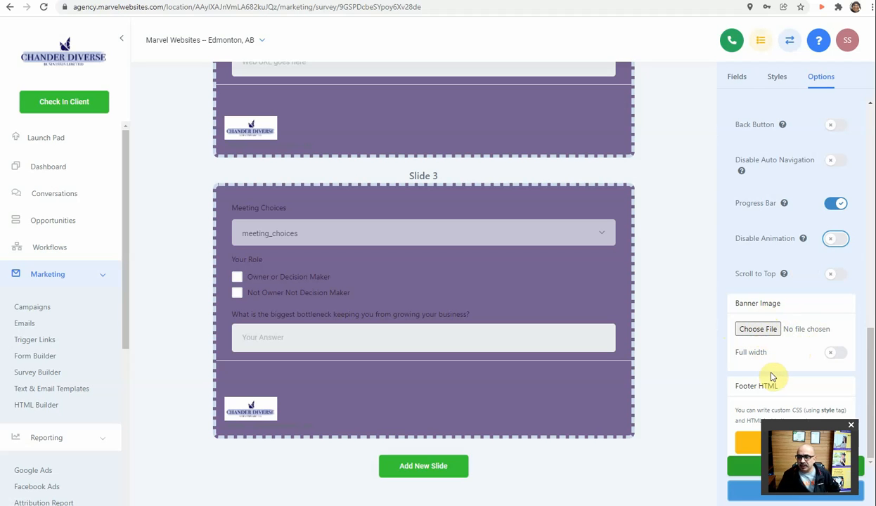
left_click(837, 353)
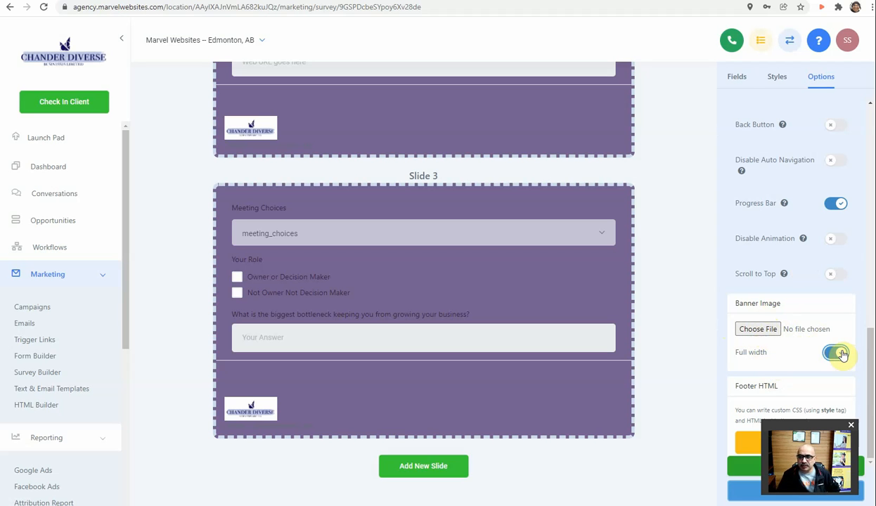
left_click(838, 354)
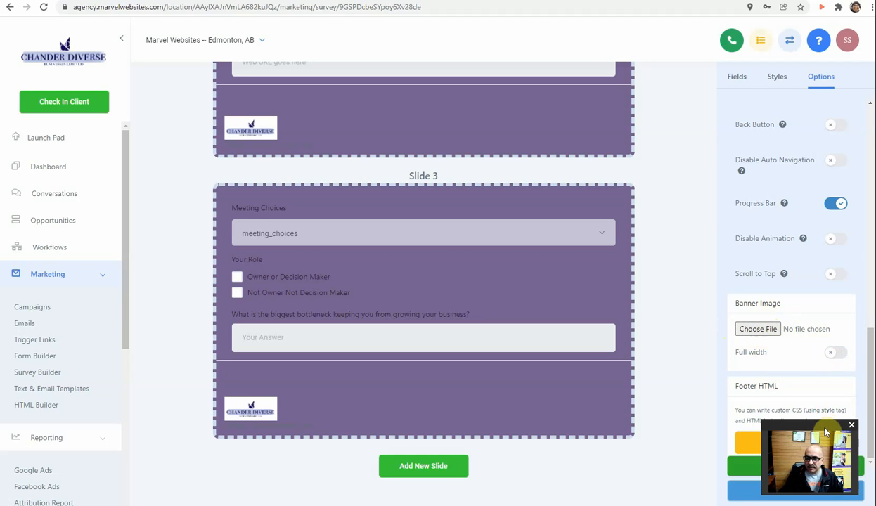
View the survey's Footer HTML editor and close it without entering any code.
left_click_drag(826, 429, 670, 425)
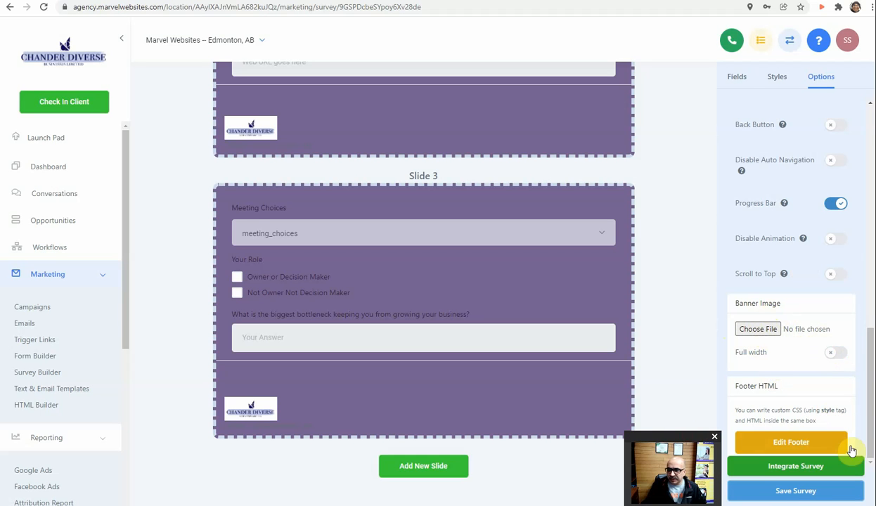
left_click(798, 447)
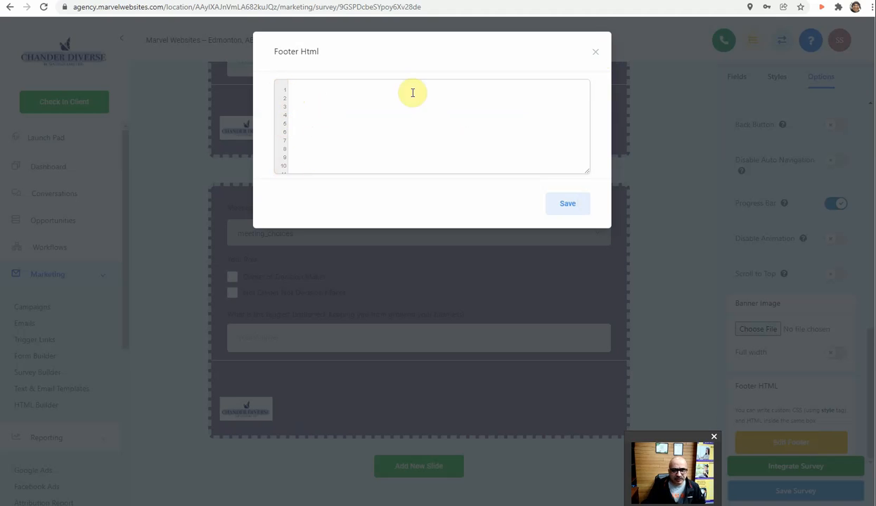
left_click(596, 52)
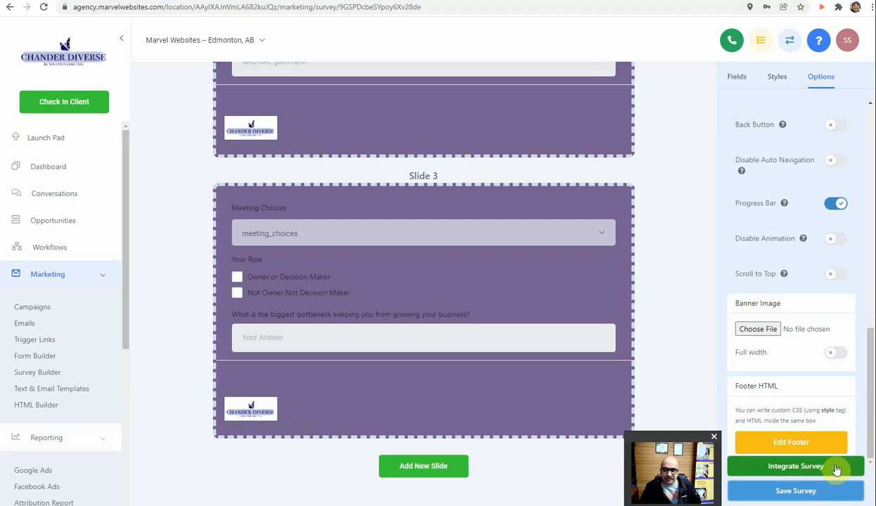
Save the survey, show its integration options and select the main part of the iframe embed code.
left_click(794, 495)
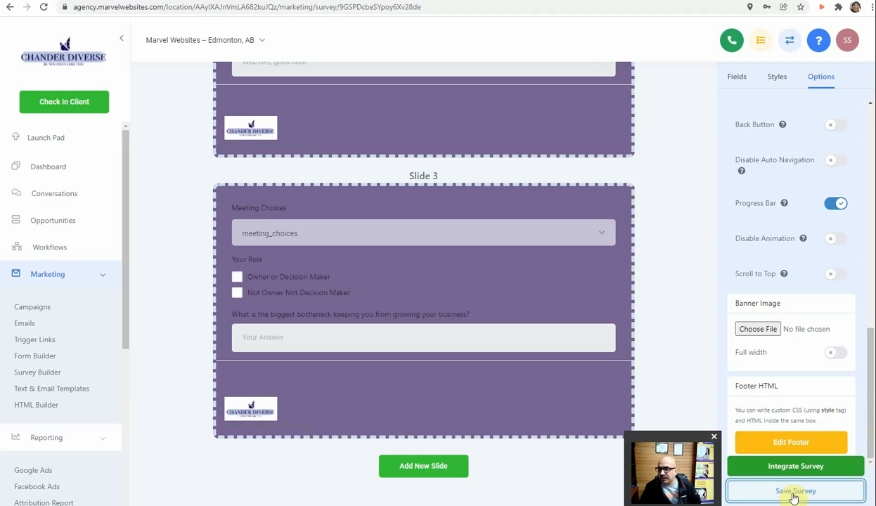
left_click(818, 469)
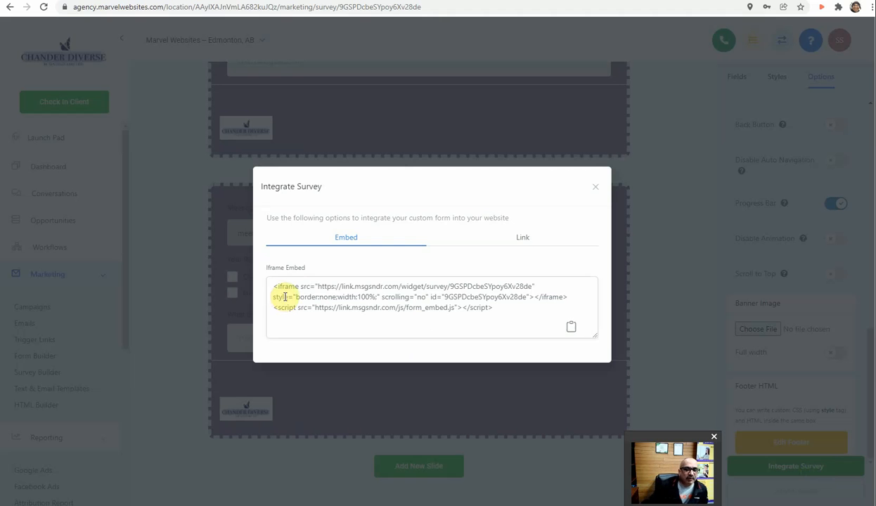
left_click_drag(276, 287, 536, 297)
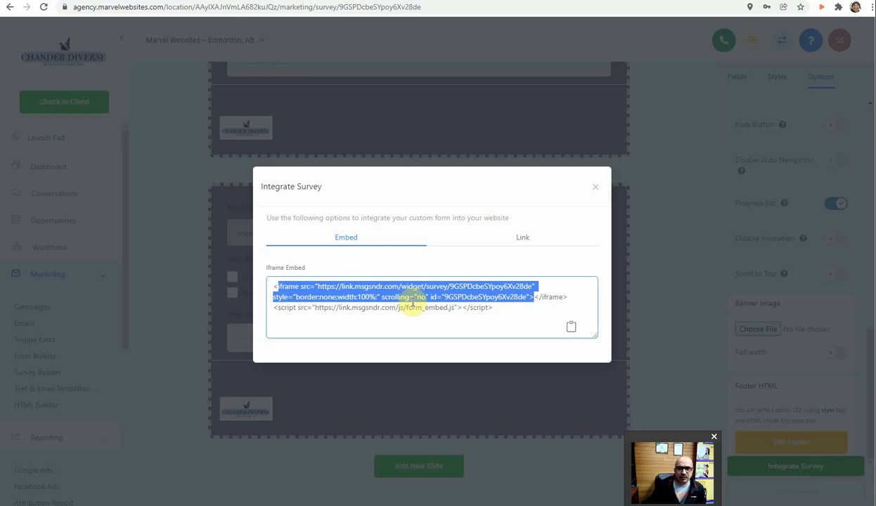
Copy the survey's shareable link from the integration options and open it in a new browser tab.
left_click(524, 239)
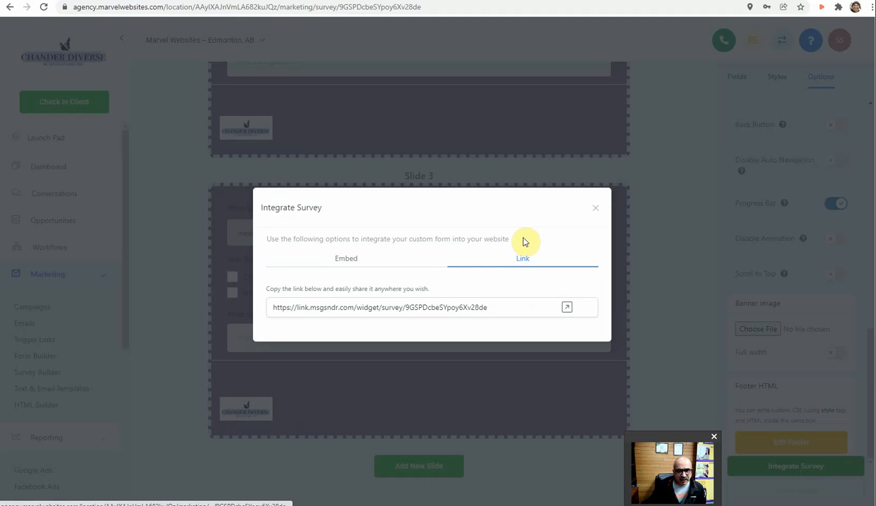
left_click_drag(503, 316, 274, 325)
key("ctrl+c")
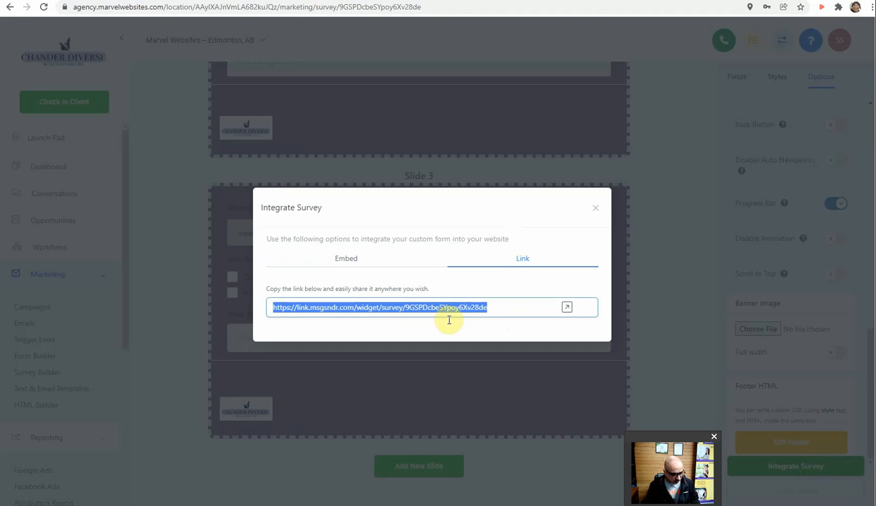
left_click(268, 0)
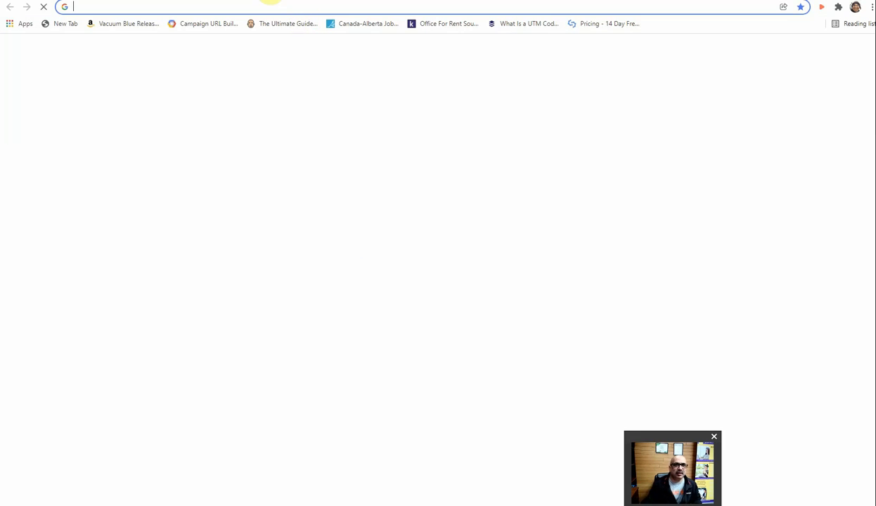
key("ctrl+v")
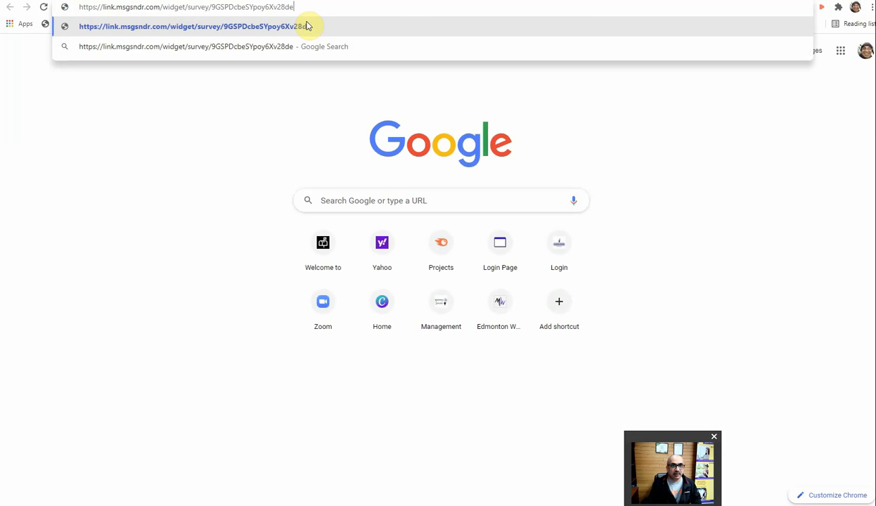
key("Return")
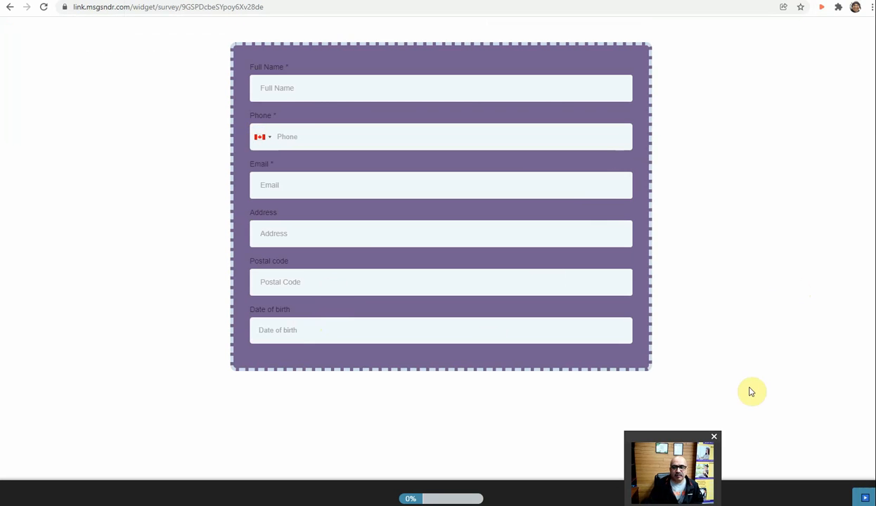
Return to the survey editor, close the integration dialog and look over the survey's slides and options.
key("ctrl+shift+Tab")
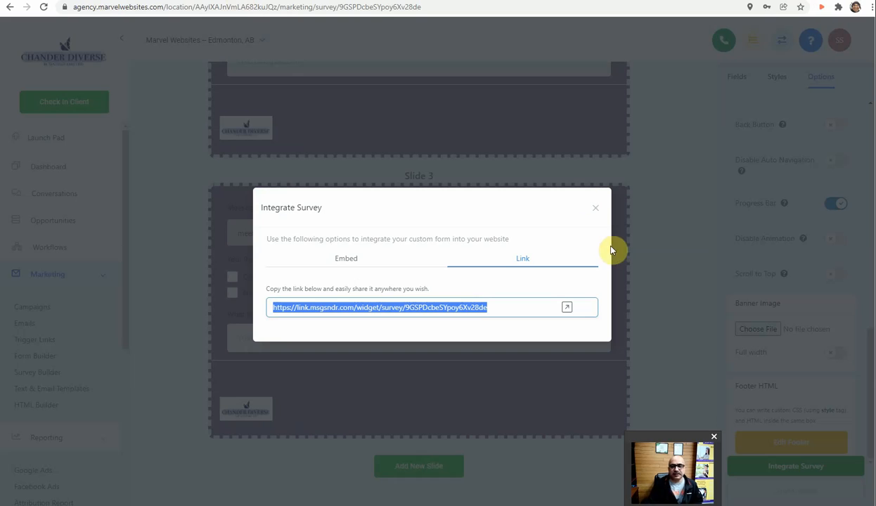
left_click(595, 208)
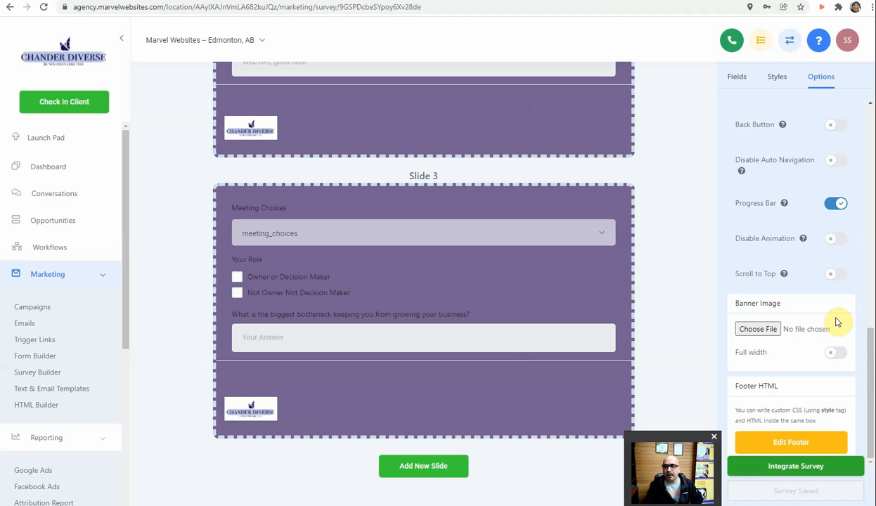
scroll(841, 313, "up", 10)
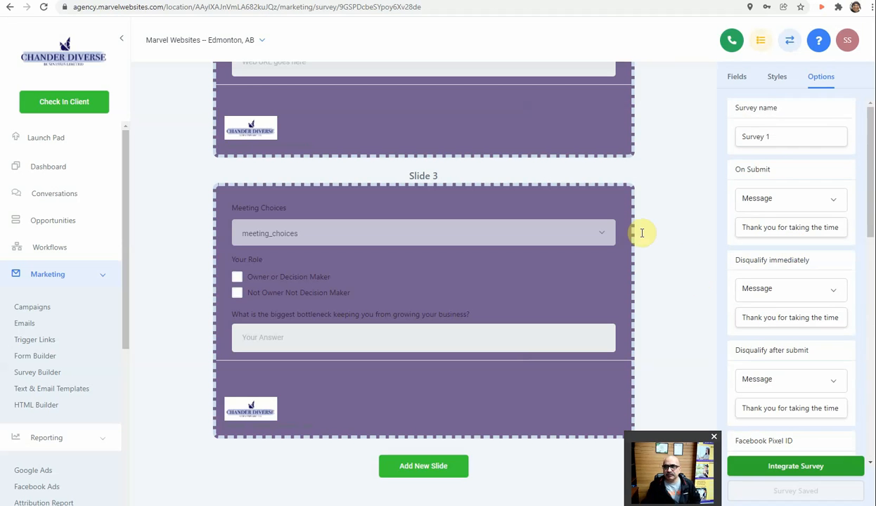
scroll(642, 232, "up", 3)
scroll(704, 172, "up", 3)
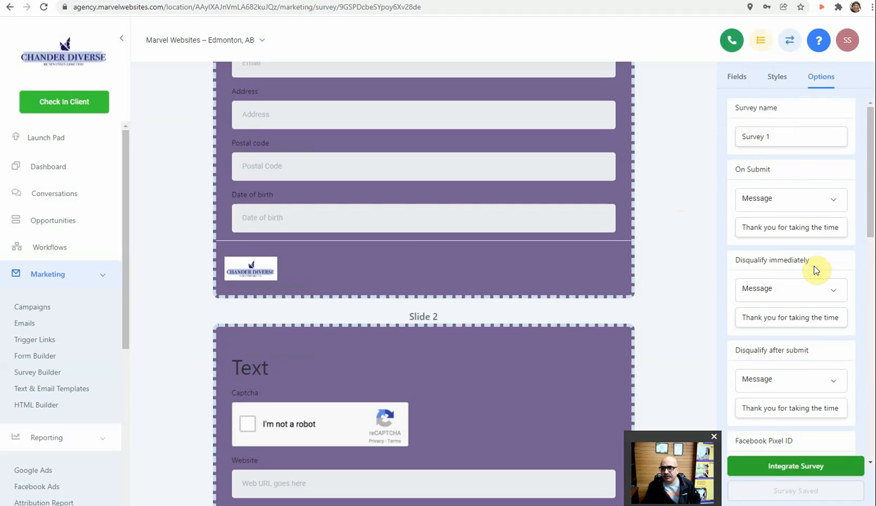
scroll(816, 271, "down", 4)
scroll(546, 391, "down", 6)
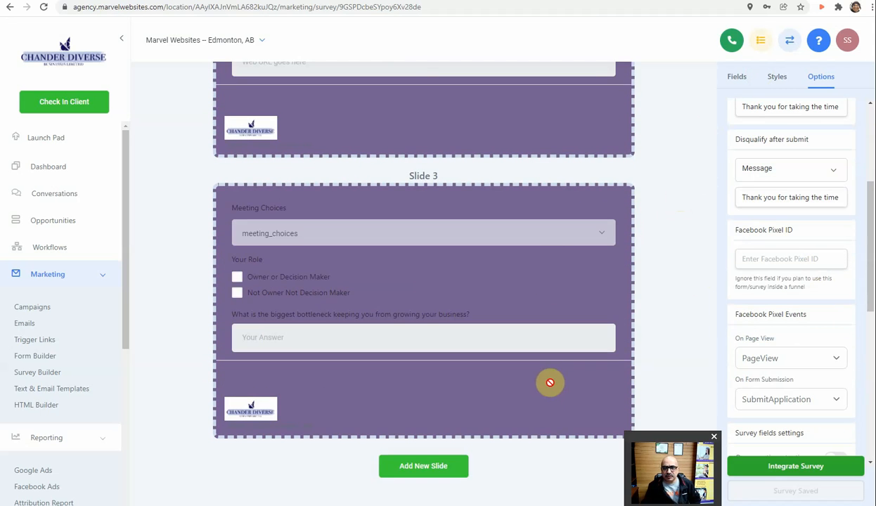
Show the slide settings of Slide 3 and examine its Slide Position and Jump to values.
left_click(596, 271)
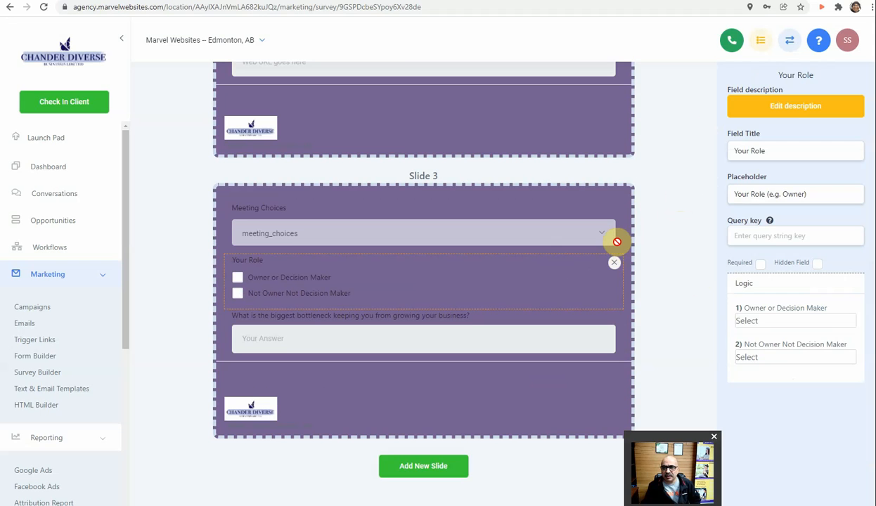
left_click(618, 196)
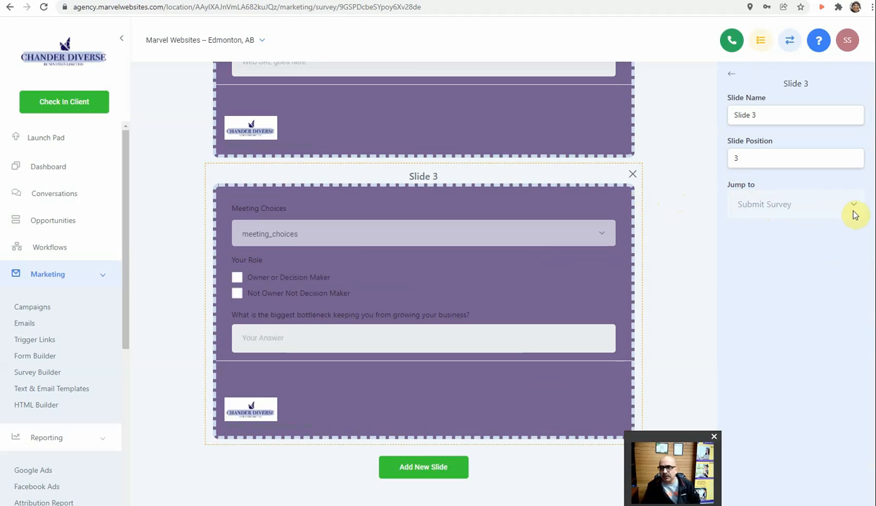
scroll(676, 232, "up", 3)
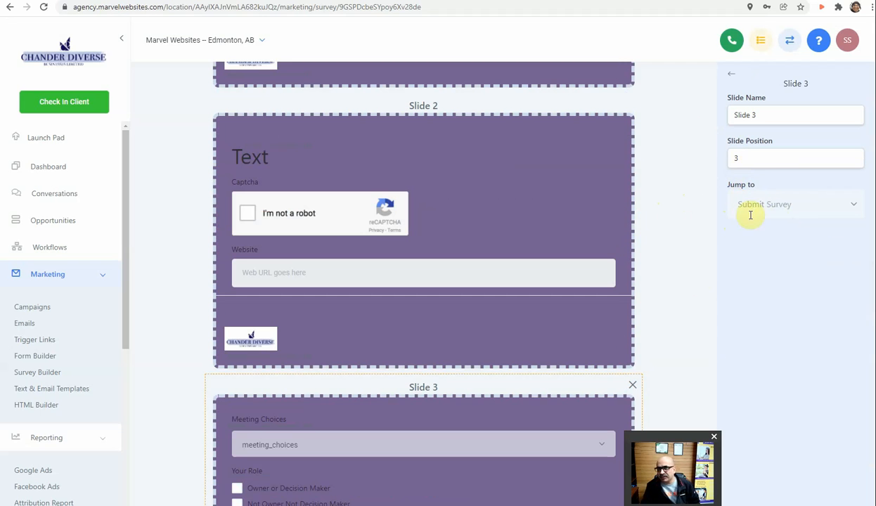
double_click(761, 163)
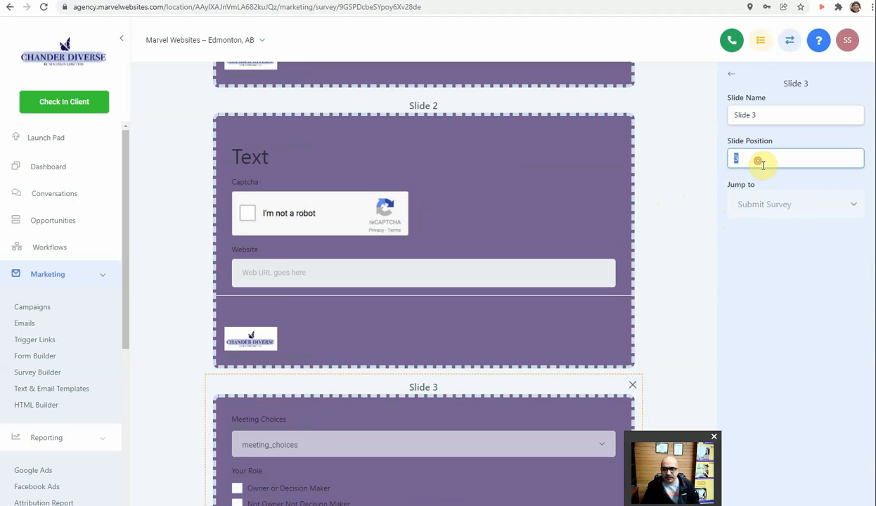
Show the slide settings of Slide 2, view its Jump to choices and close them without choosing another target.
left_click(575, 159)
scroll(791, 177, "up", 2)
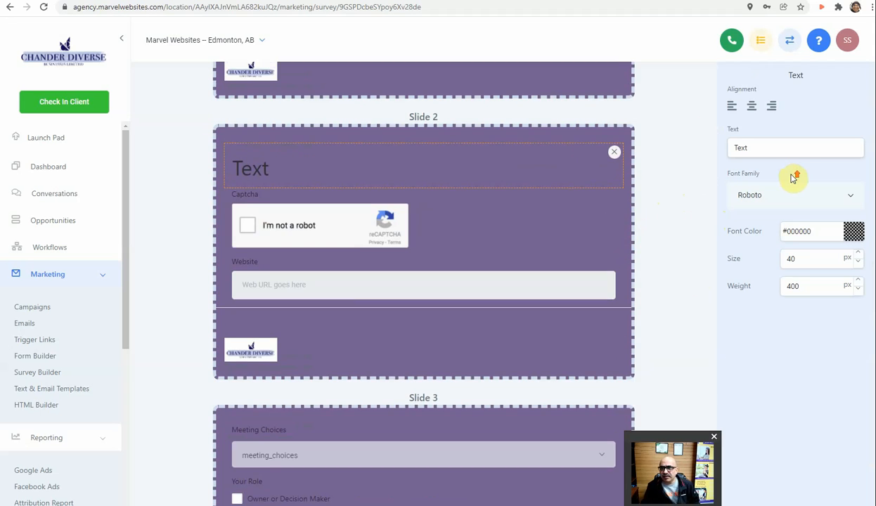
scroll(794, 144, "up", 5)
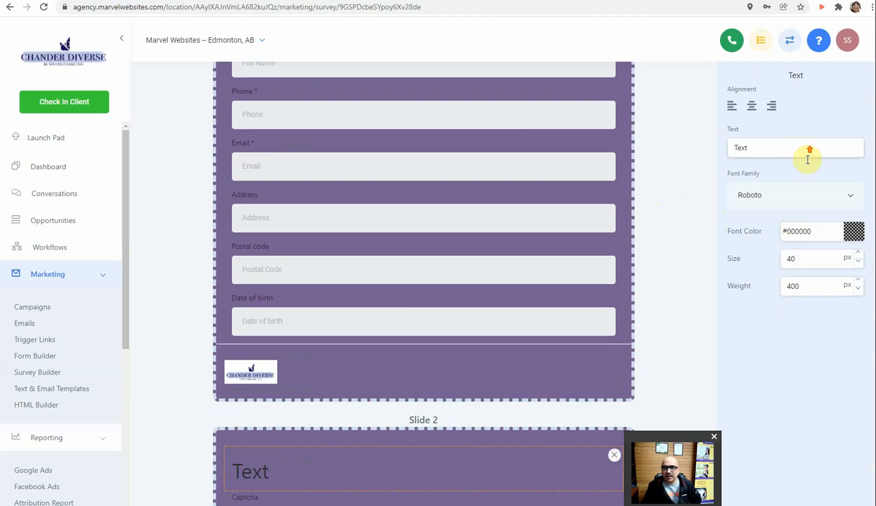
scroll(685, 365, "down", 2)
scroll(654, 337, "down", 5)
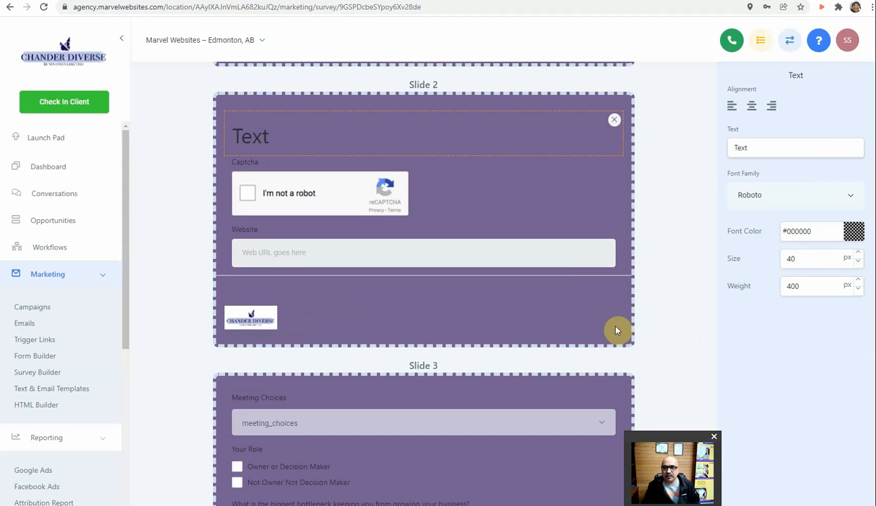
left_click(604, 288)
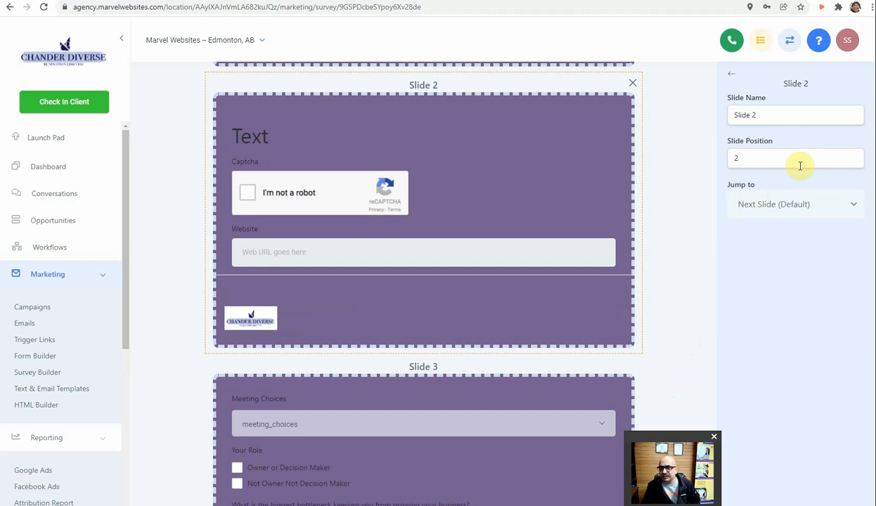
left_click(838, 211)
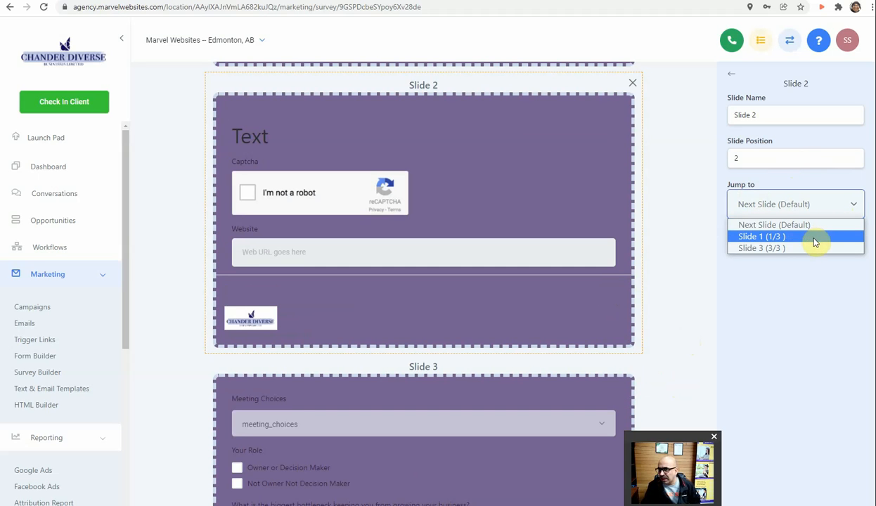
left_click(701, 268)
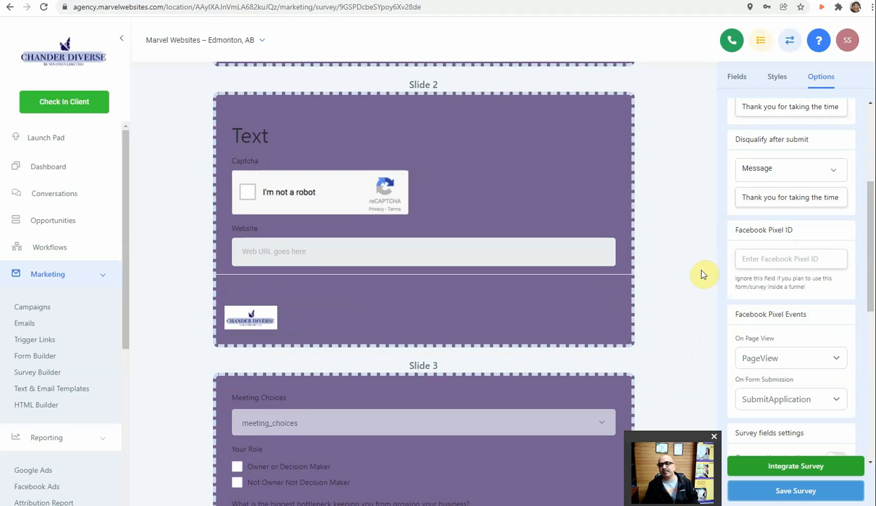
Leave the survey for the Text & Email Templates page, discarding the unsaved work.
scroll(700, 271, "down", 3)
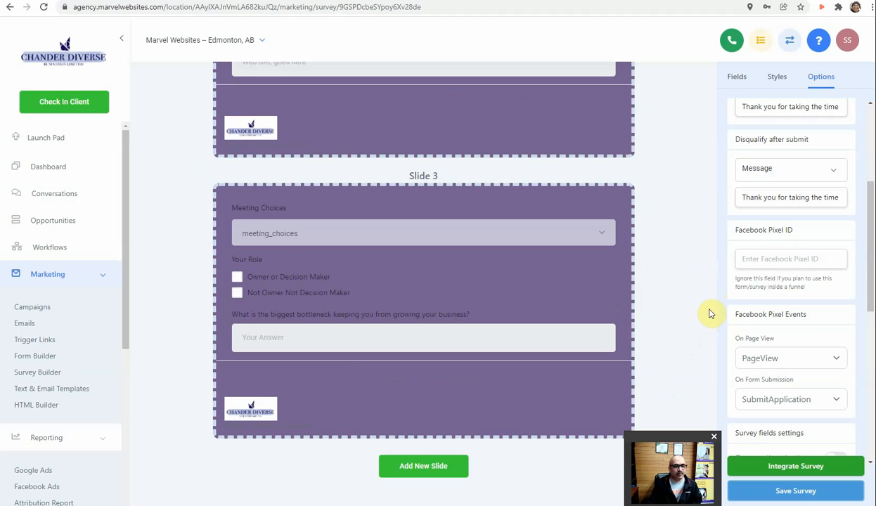
left_click(81, 394)
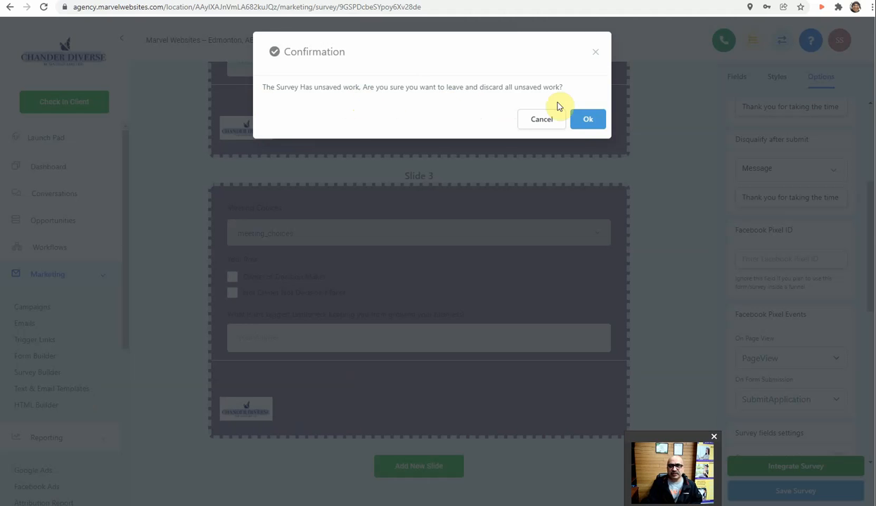
left_click(589, 124)
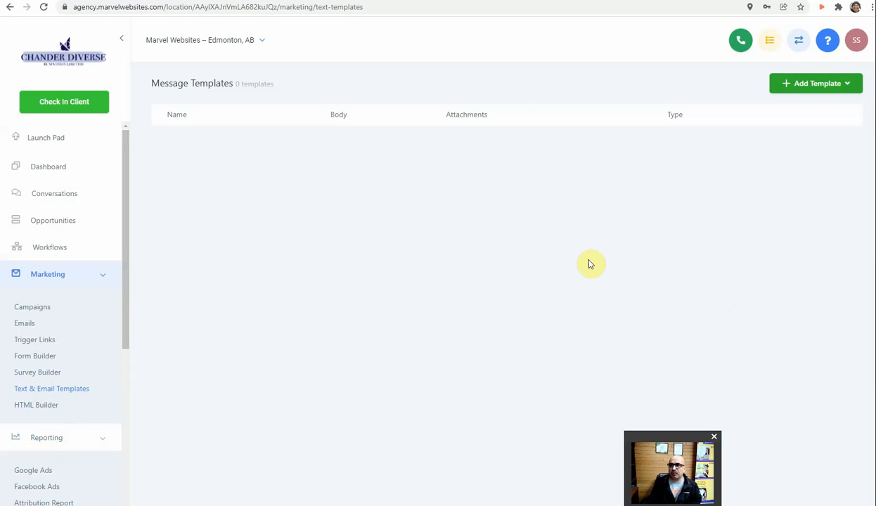
Add a new text template and name it "my wonderful marvel".
left_click(831, 85)
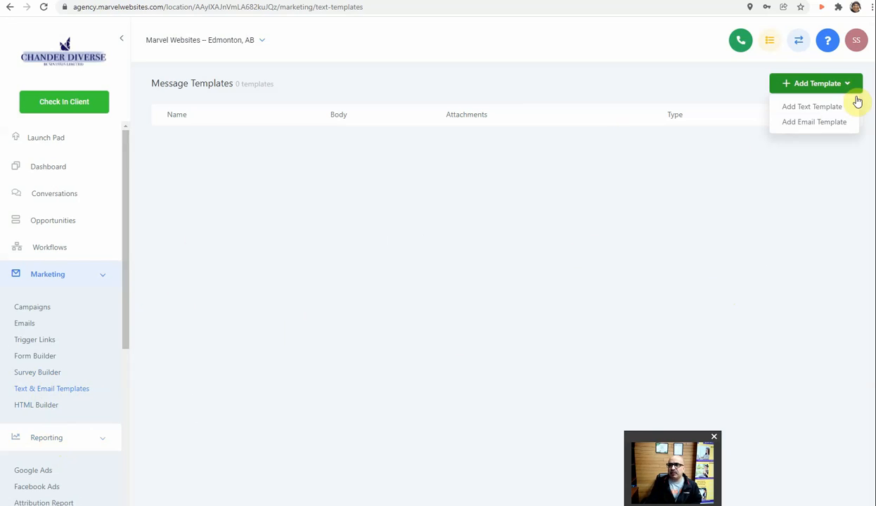
left_click(829, 108)
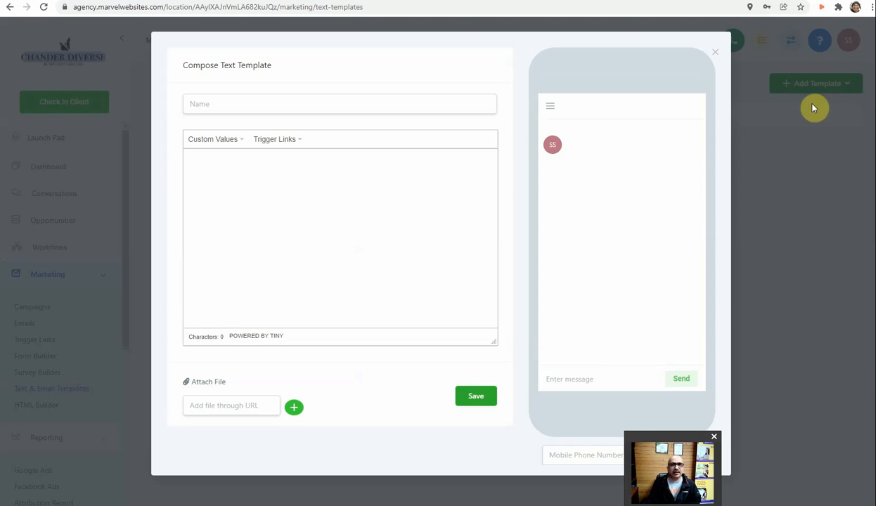
left_click(293, 105)
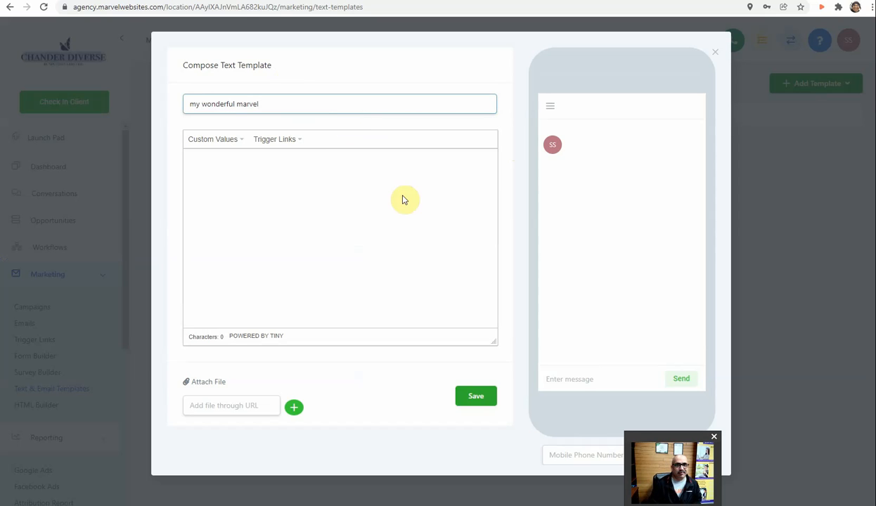
Insert the contact's First Name custom value into the template's message body.
left_click(319, 165)
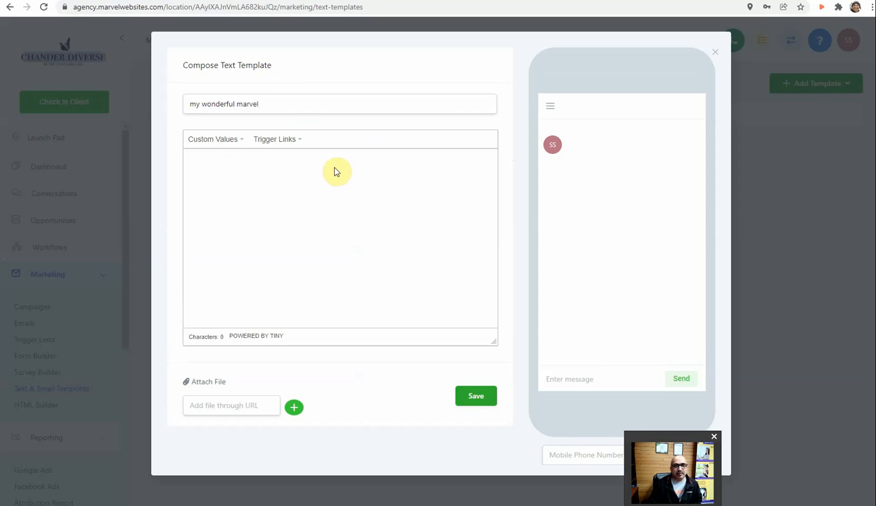
left_click(240, 142)
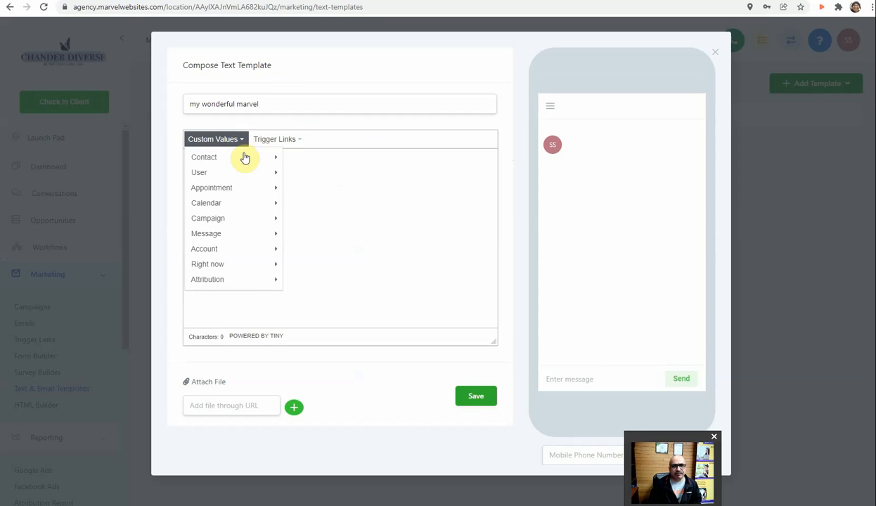
mouse_move(244, 160)
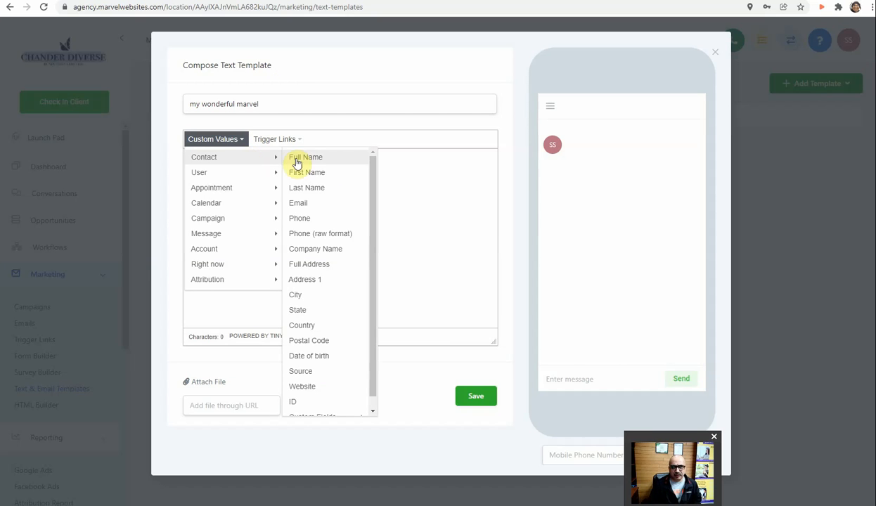
left_click(328, 176)
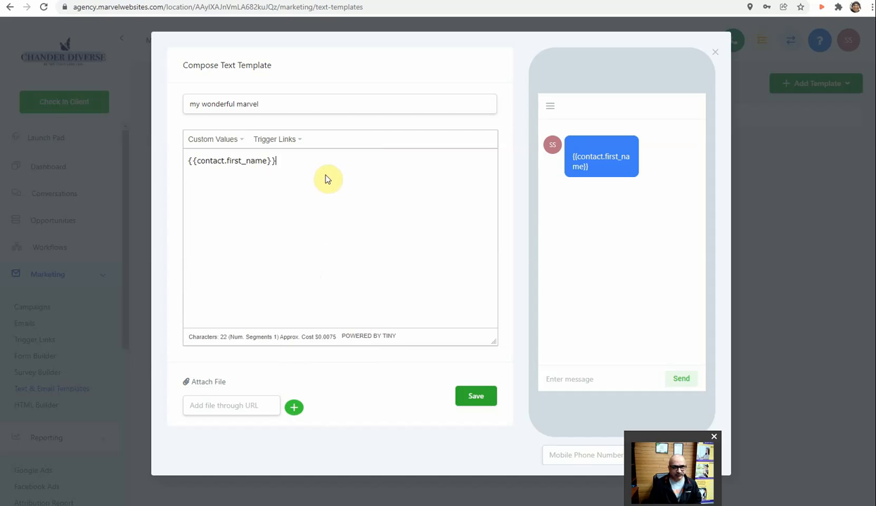
Complete the message as "Hi {{contact.first_name}}, it was great meeting you." and save the template.
left_click(189, 161)
type("Hi")
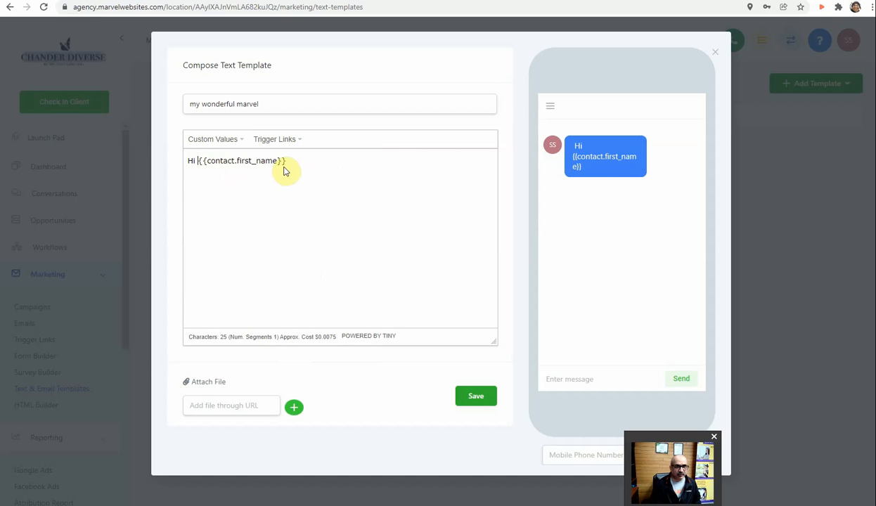
left_click(317, 163)
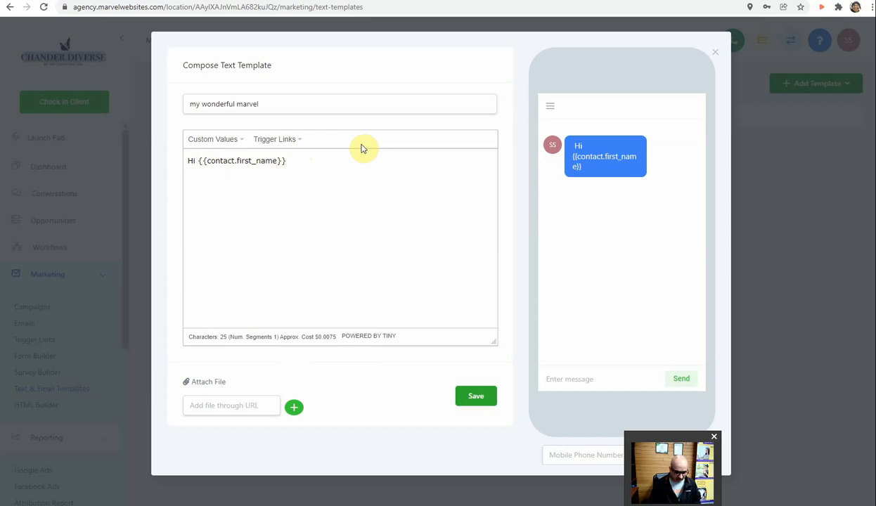
type(", ")
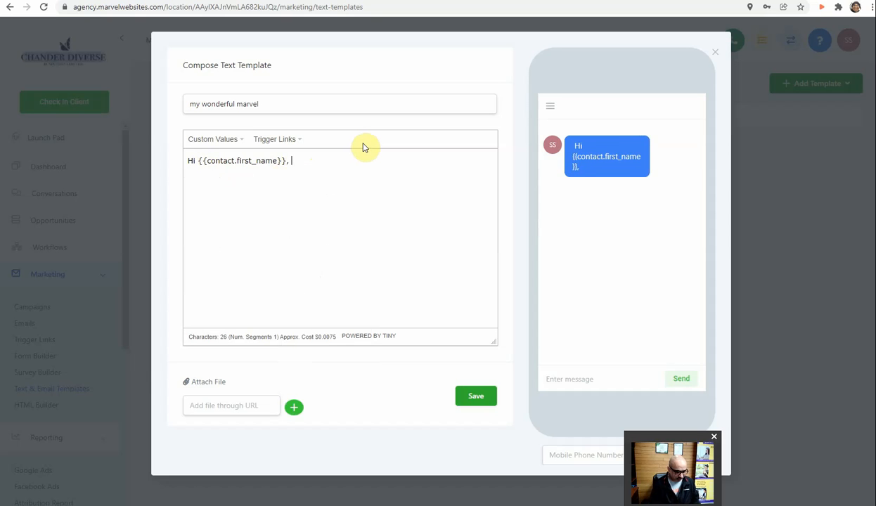
type("it was great meeting you.")
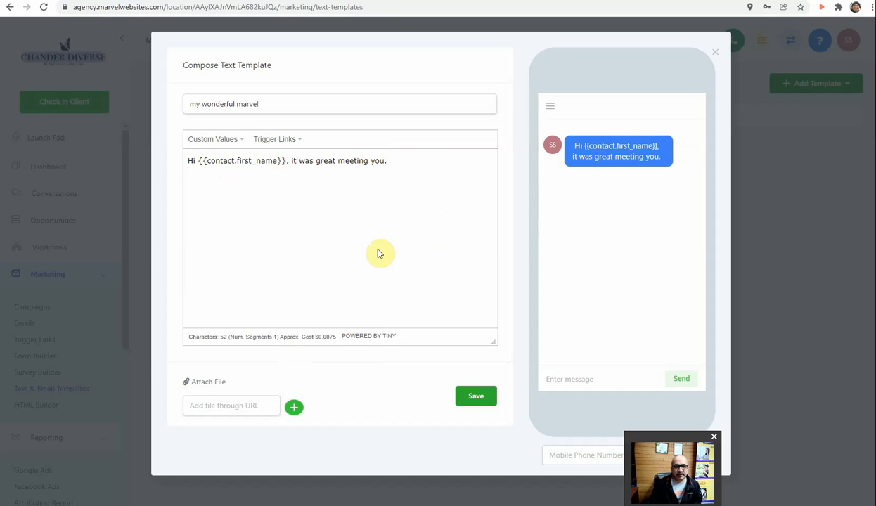
left_click(488, 407)
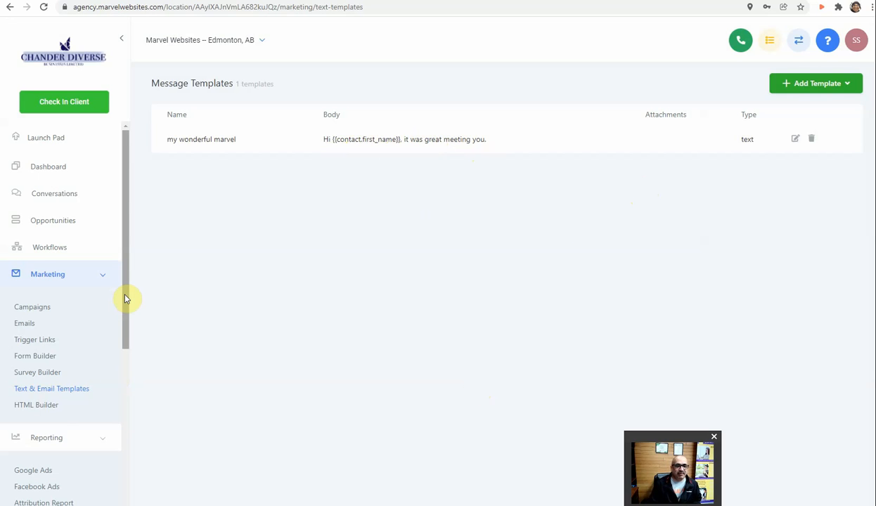
Open the HTML Builder in the marketing section.
left_click(54, 408)
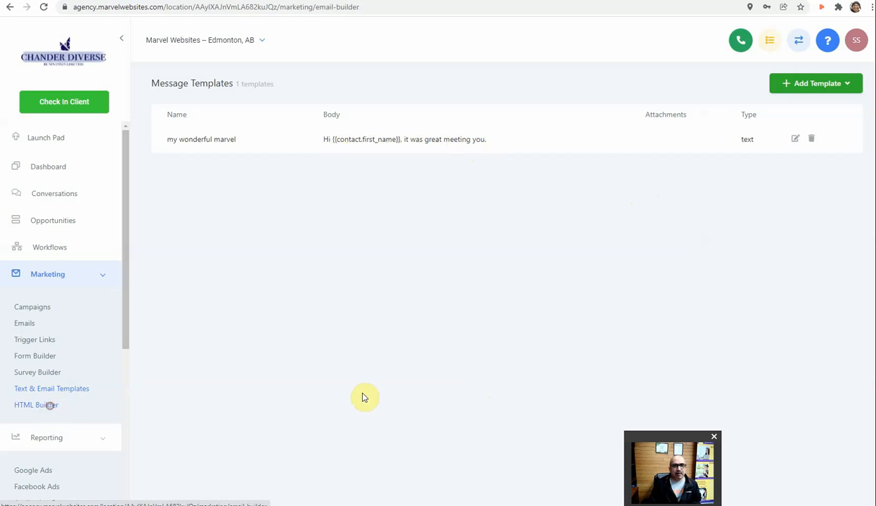